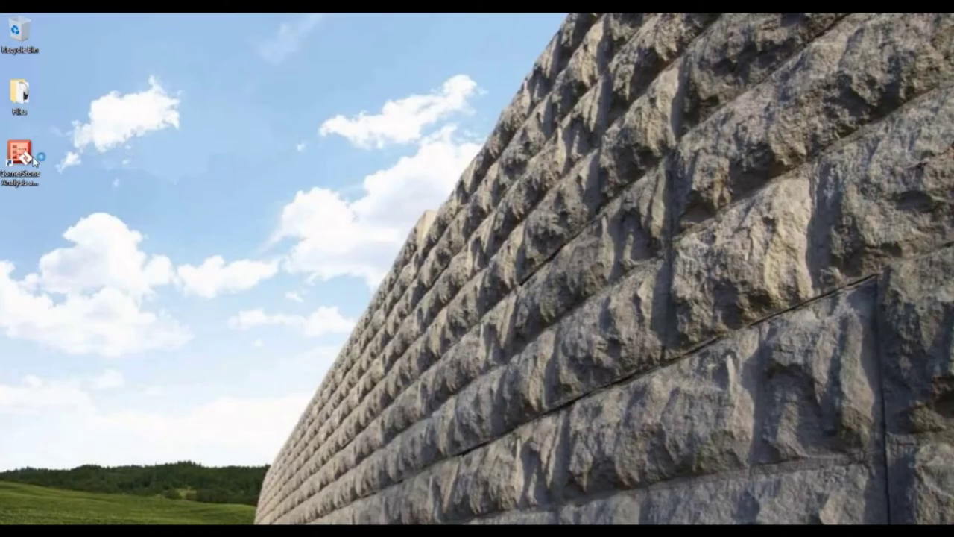
Start CornerStone Analysis and Layout with the Layout option and accept the disclaimer.
double_click(33, 160)
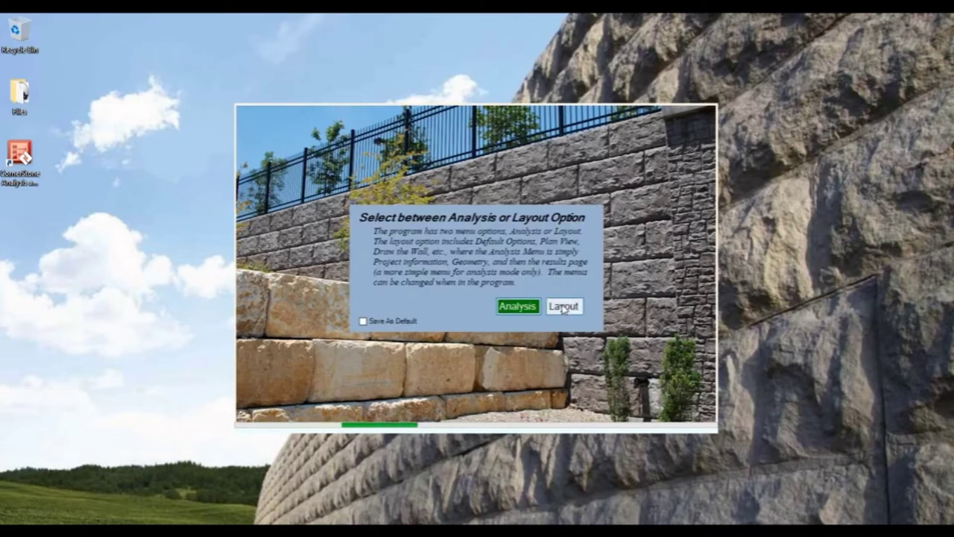
left_click(563, 306)
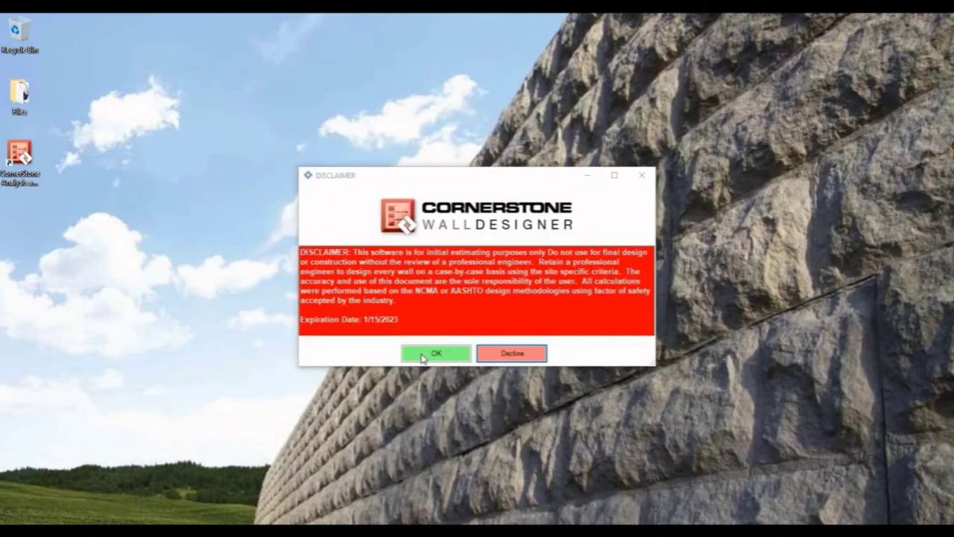
left_click(422, 356)
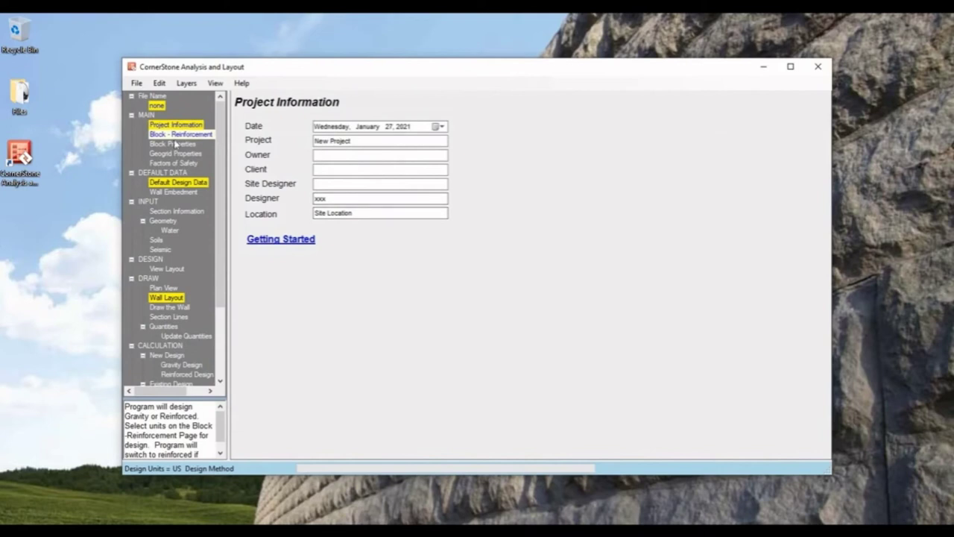
Select MagnumStone as the block type with the MagnumStone All block set, and display the geogrid properties.
left_click(176, 135)
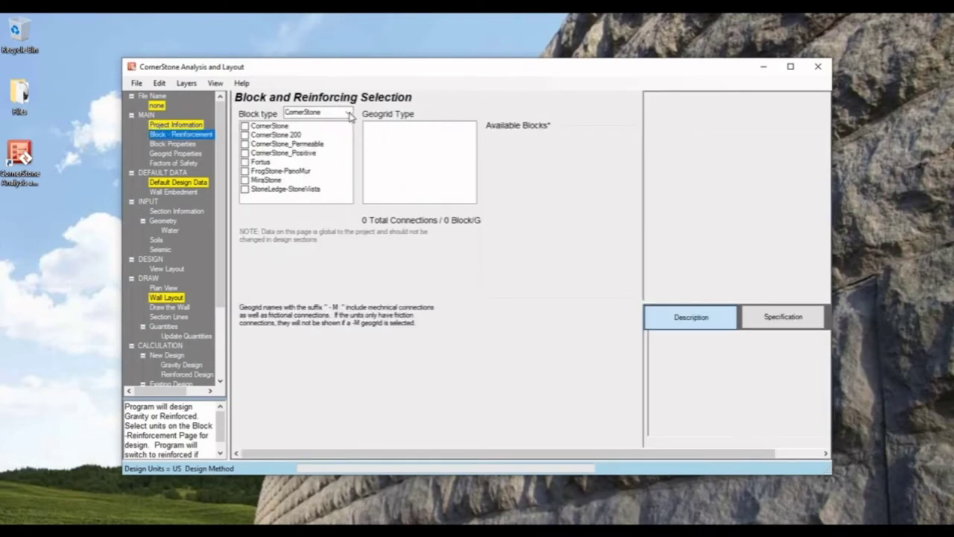
left_click(348, 113)
left_click(332, 122)
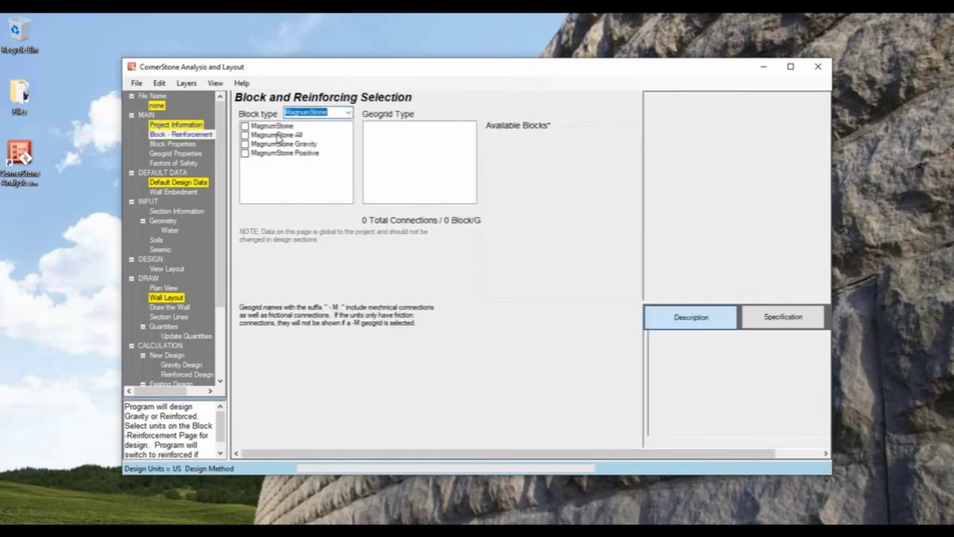
left_click(512, 148)
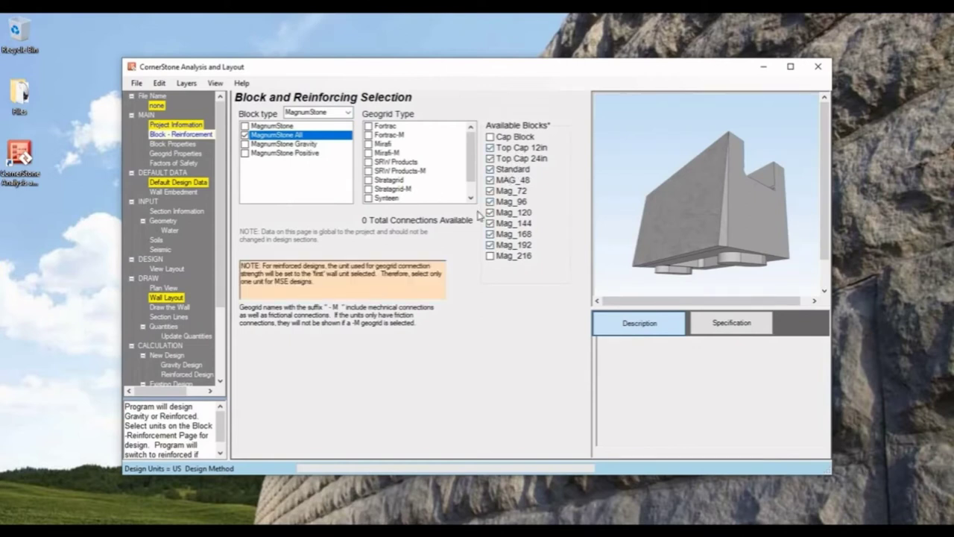
left_click(557, 311)
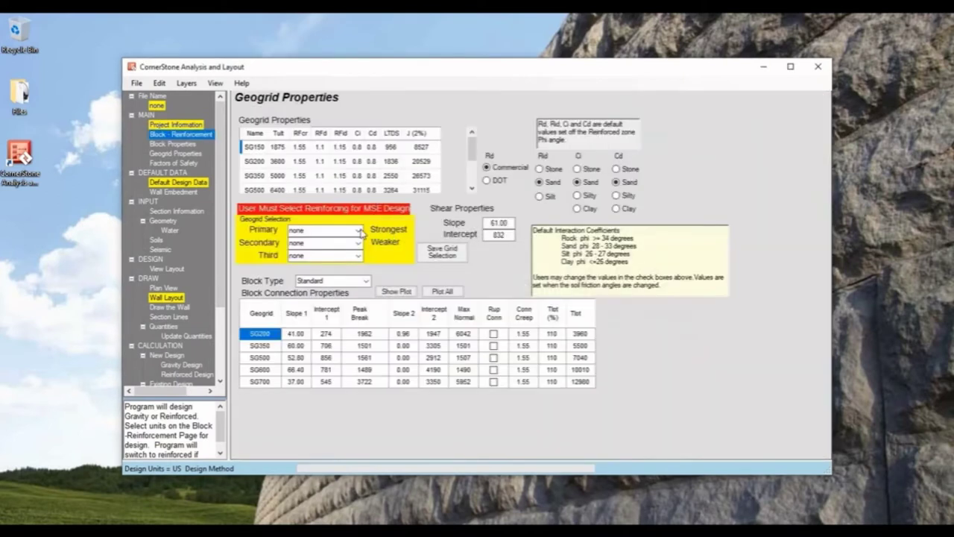
Set the primary geogrid to SG700, the secondary to SG500 and the third to SG200.
left_click(361, 233)
left_click(347, 281)
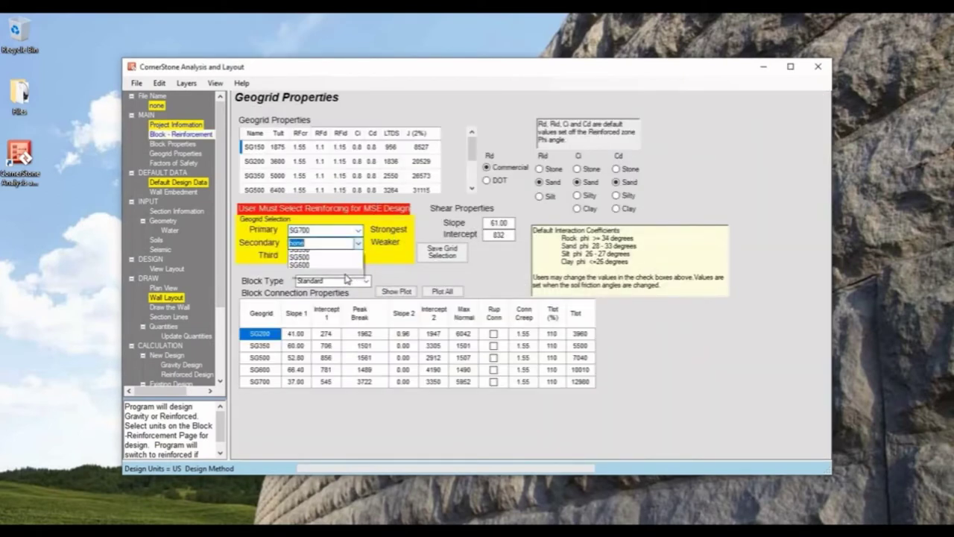
left_click(361, 257)
left_click(342, 256)
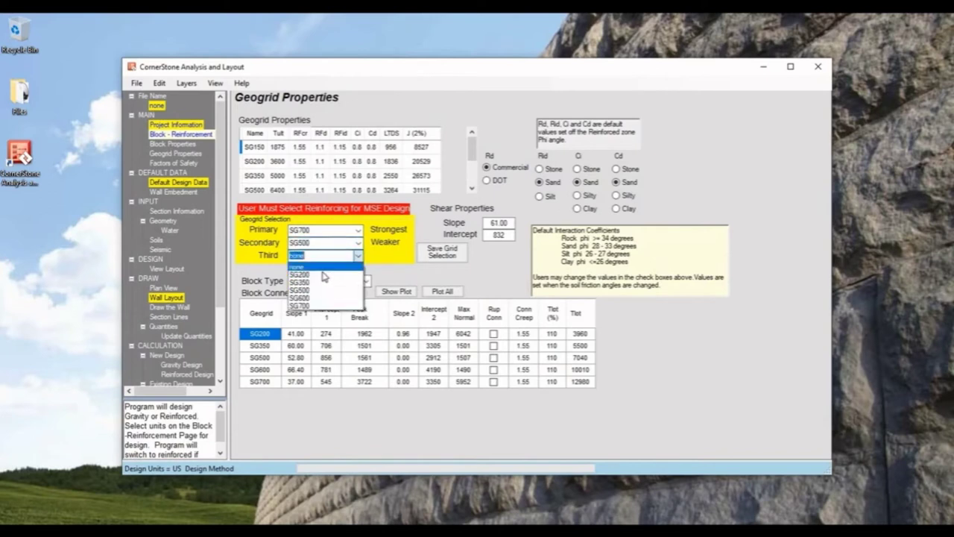
left_click(328, 278)
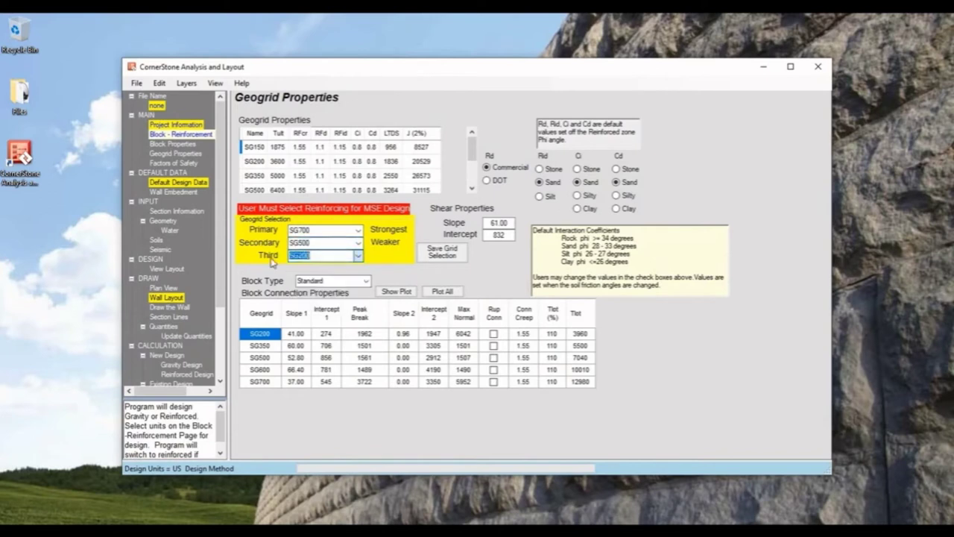
Review the default design data, including the available design methods, and close it.
left_click(174, 183)
left_click(421, 74)
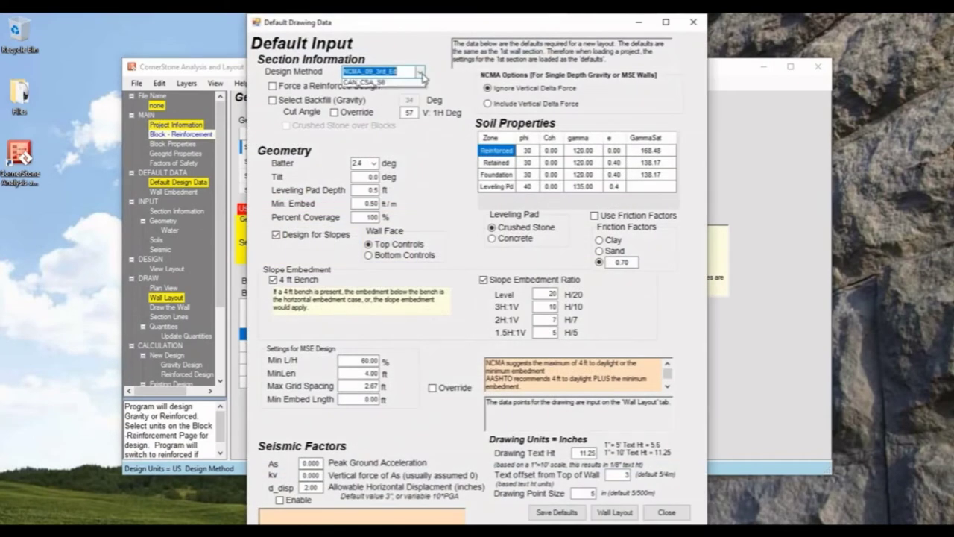
left_click(306, 158)
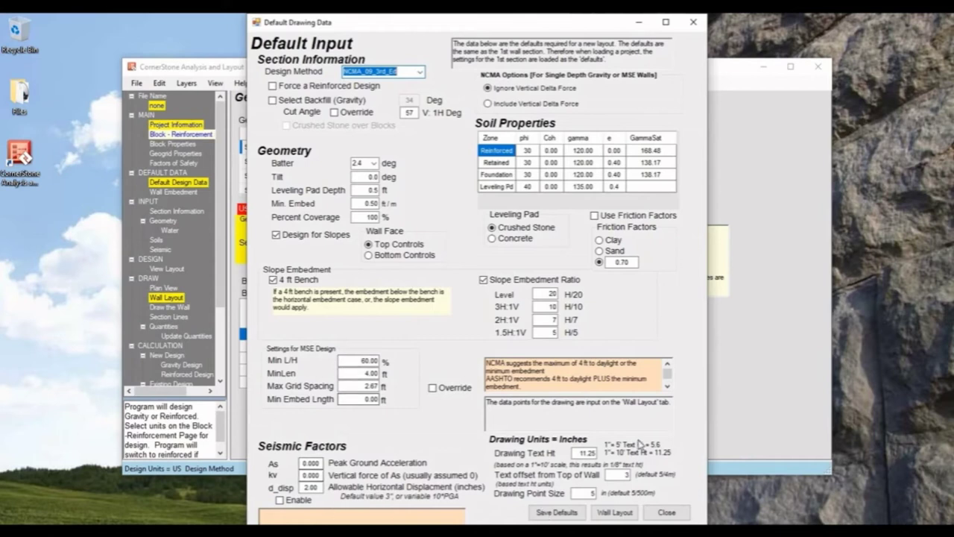
left_click(666, 513)
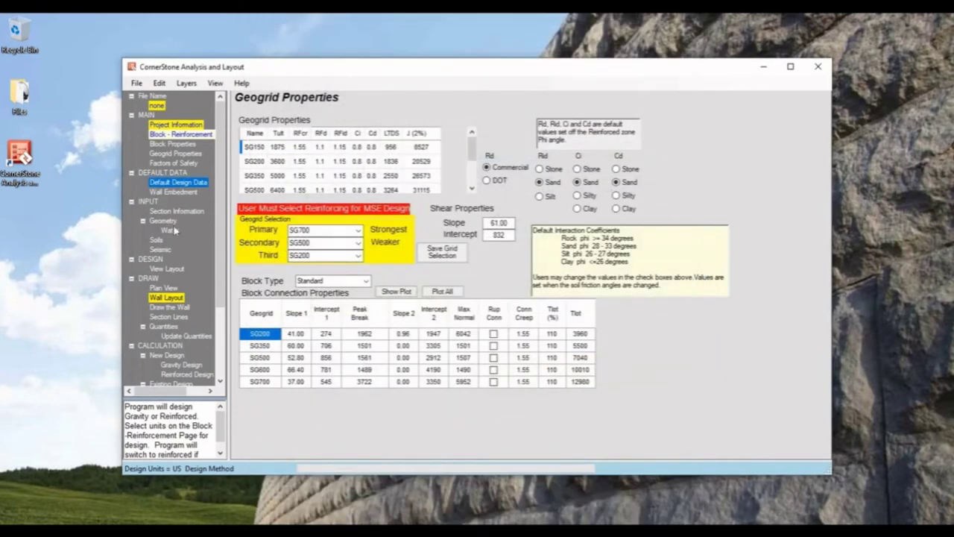
View the Plan View drawing page and the Wall Layout outline data table.
left_click(150, 278)
left_click(167, 288)
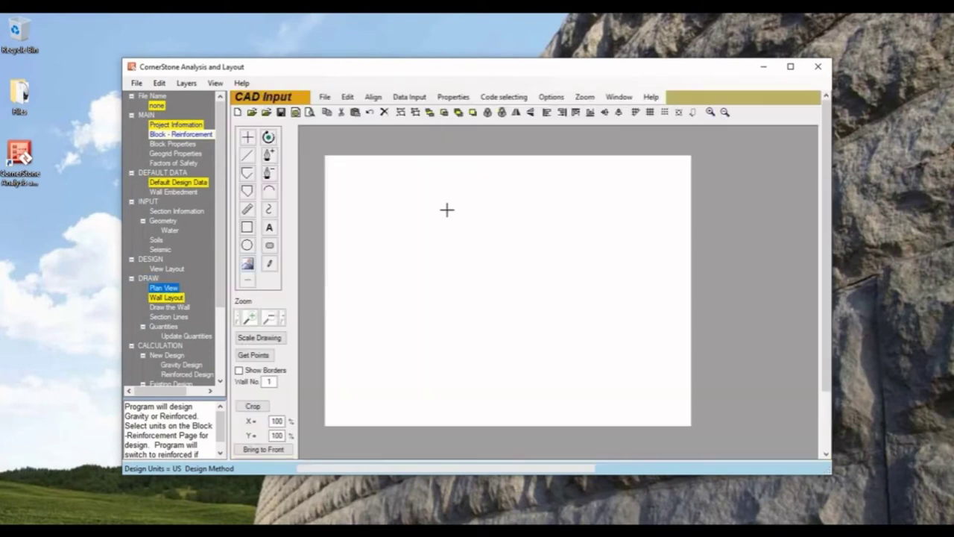
left_click(164, 298)
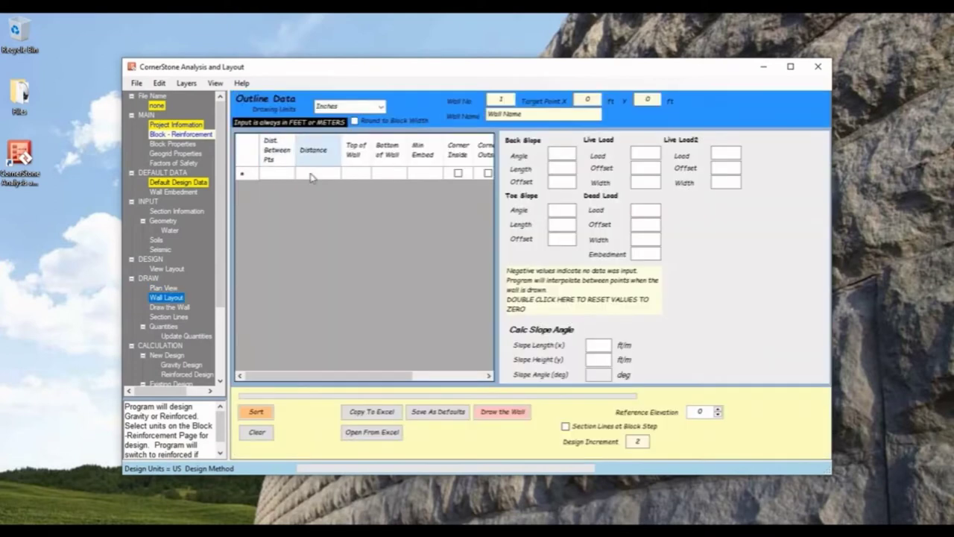
left_click(349, 177)
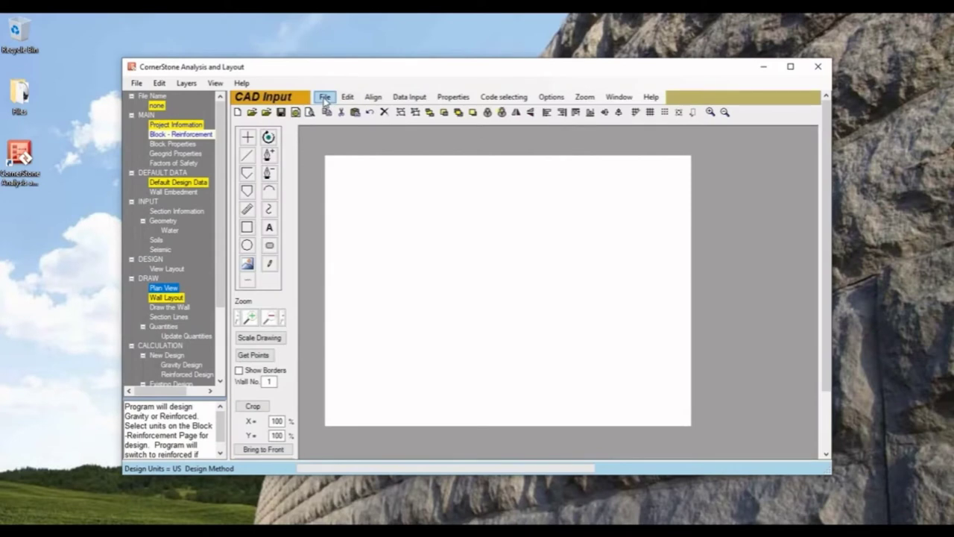
Convert the second 2021.01.15 Reference PDF to an image in the plan view.
left_click(325, 97)
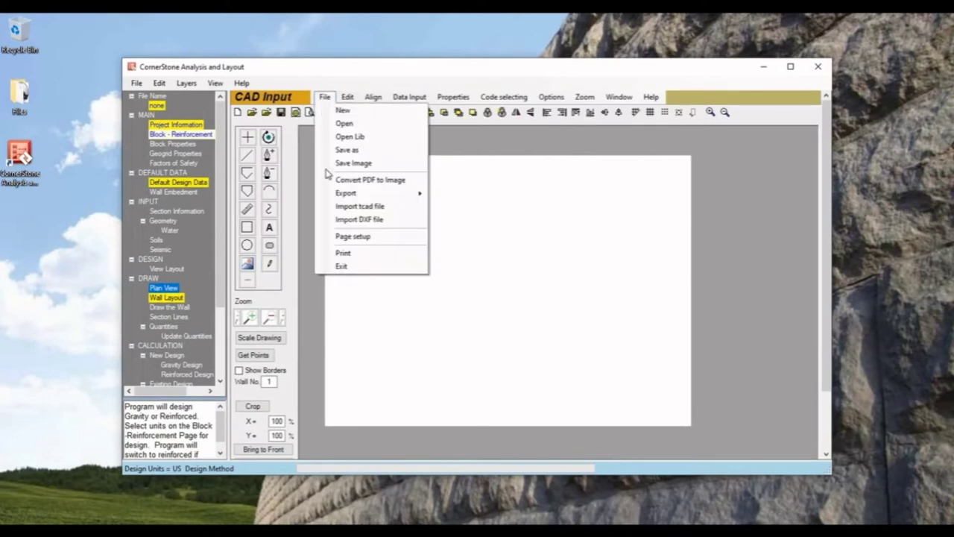
left_click(345, 180)
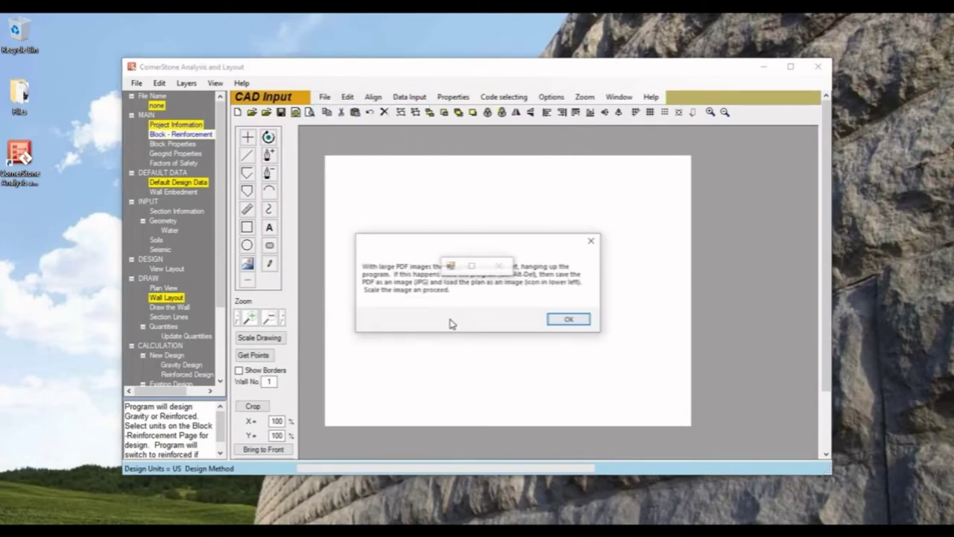
left_click(566, 320)
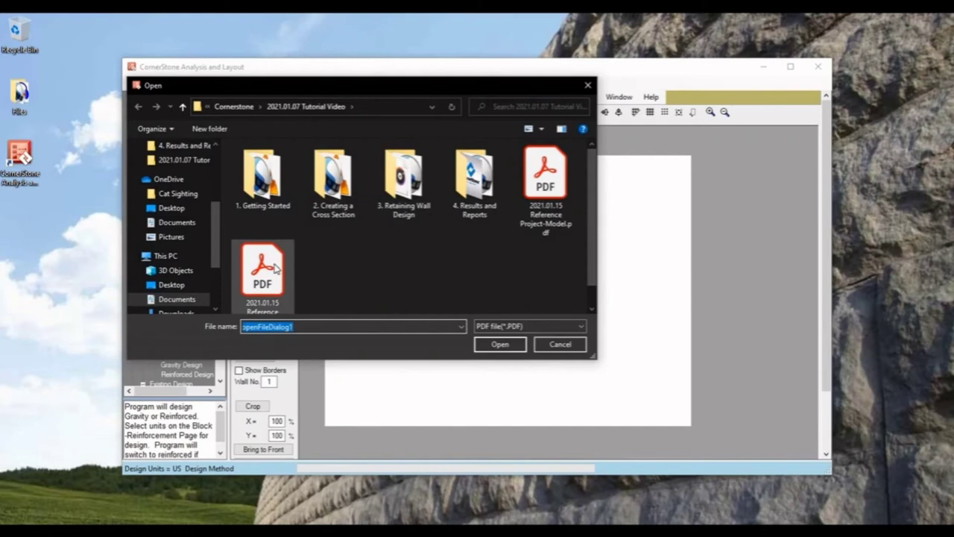
double_click(277, 268)
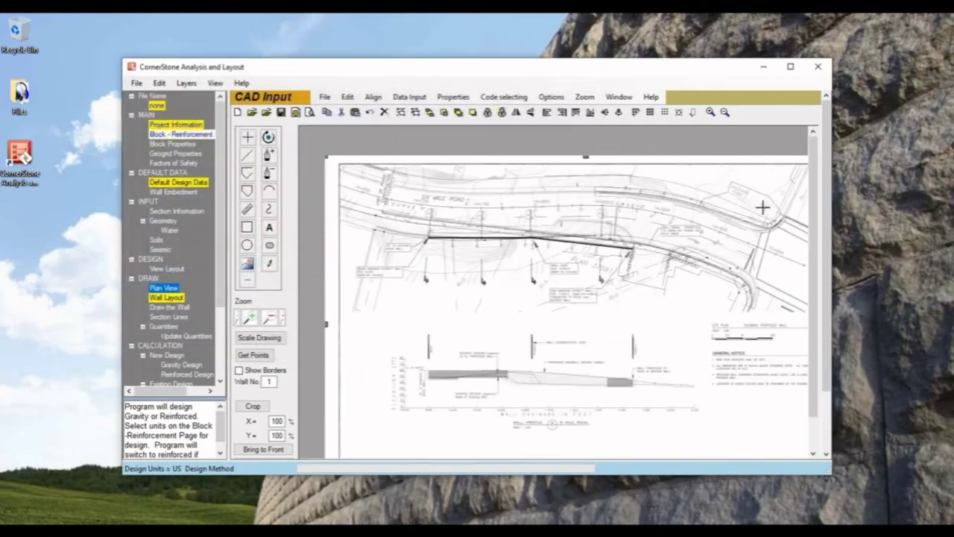
Draw a ruler line from 0 to 50 ft along the site plan's graphic scale bar.
left_click(791, 66)
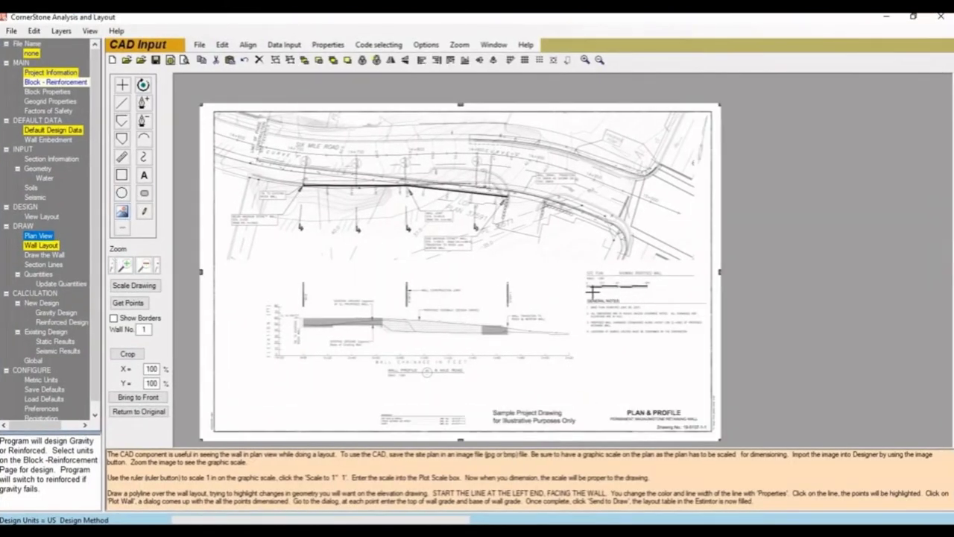
left_click(123, 266)
left_click(123, 267)
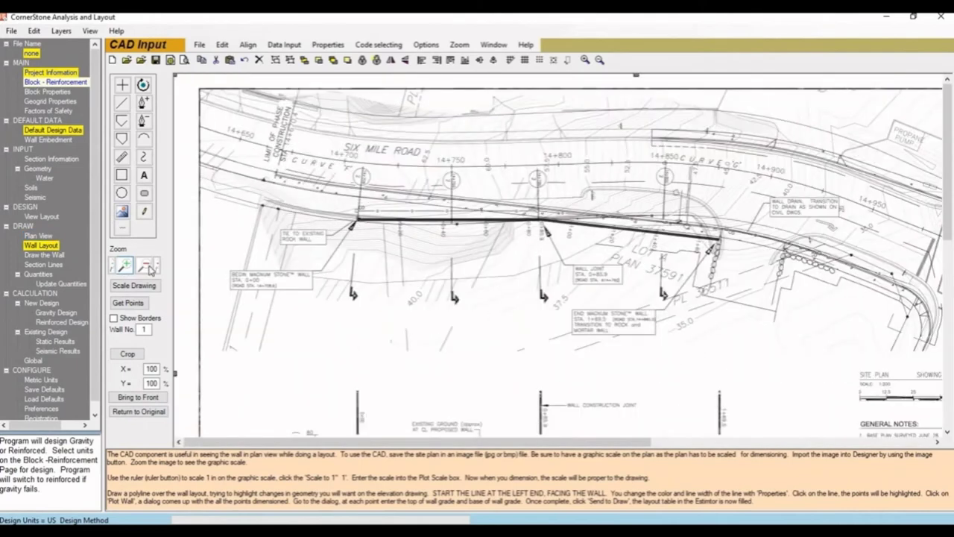
mouse_move(770, 300)
left_mouse_down()
mouse_move(713, 268)
mouse_move(646, 251)
left_mouse_up()
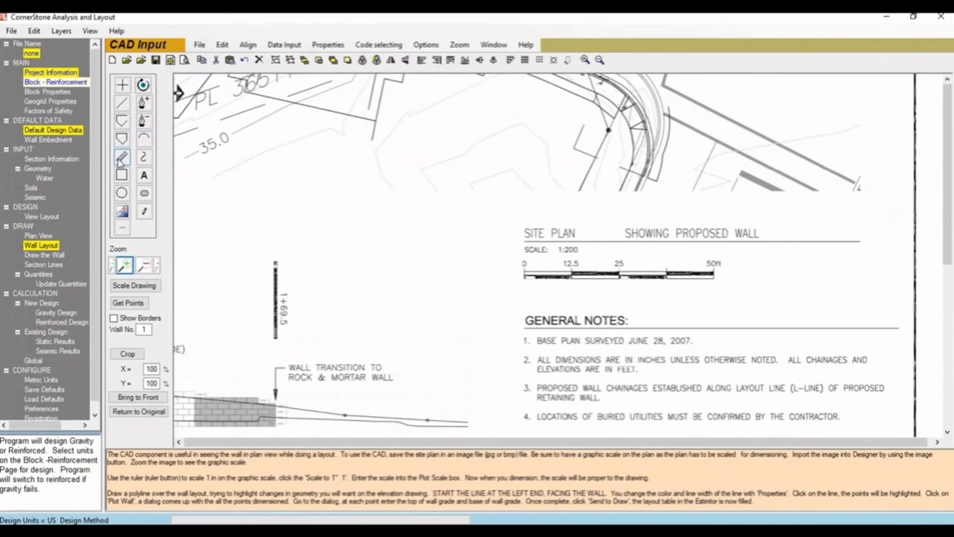
left_click(121, 158)
left_click_drag(524, 274, 716, 274)
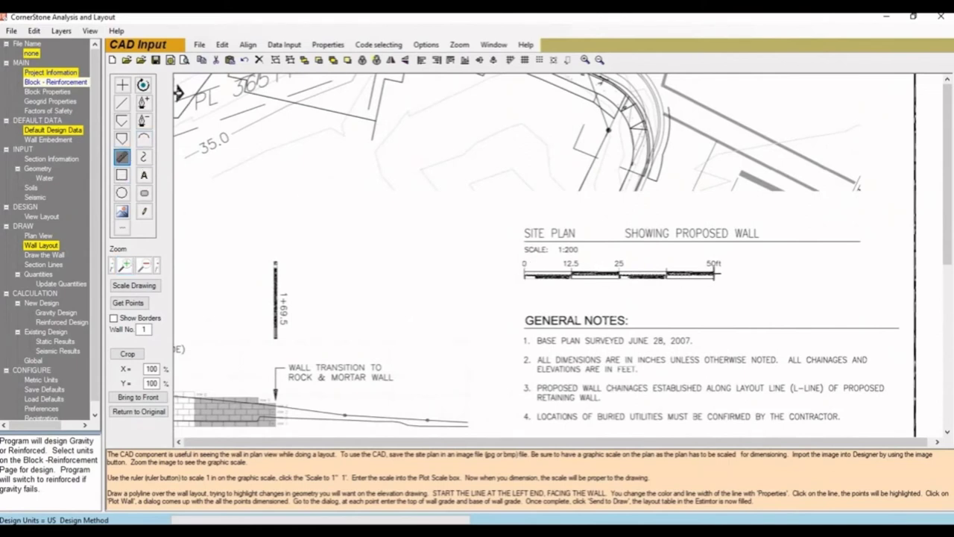
Scale the drawing with a line length of 50 ft and measure the site plan's scale bar again.
left_click(134, 285)
type("50")
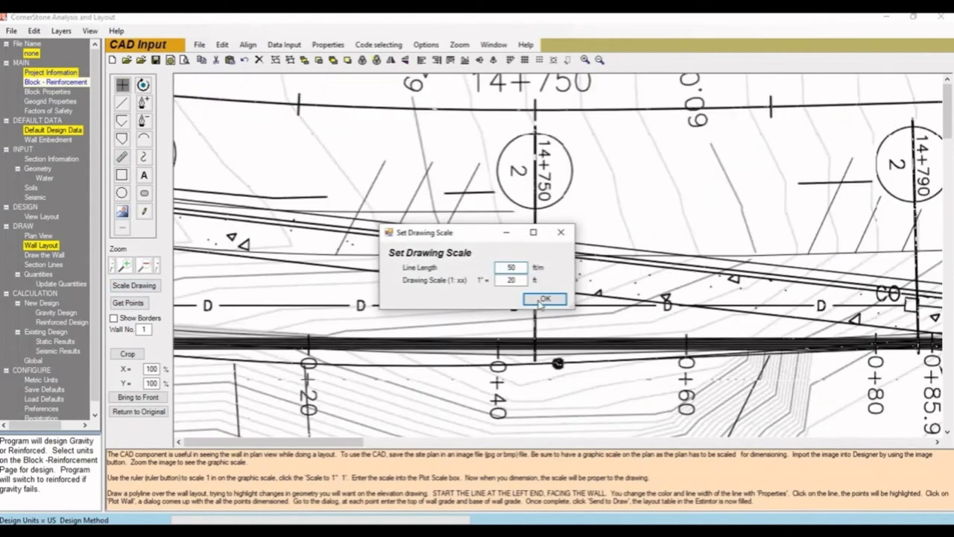
key("Return")
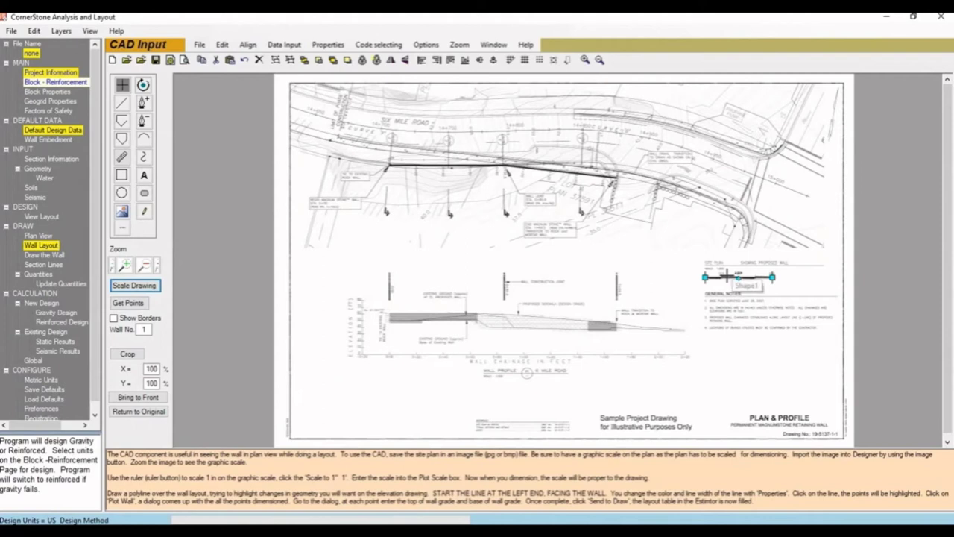
left_click(122, 157)
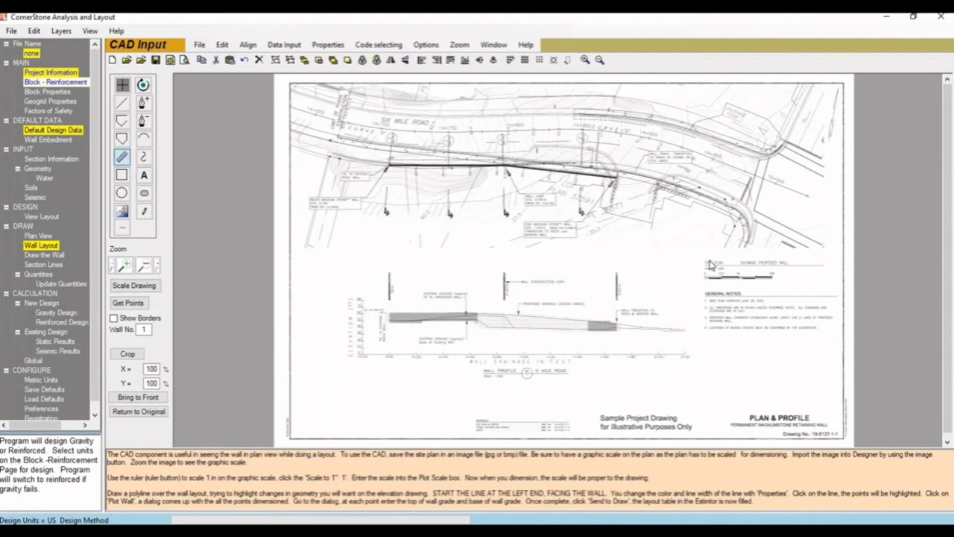
left_click_drag(702, 277, 772, 276)
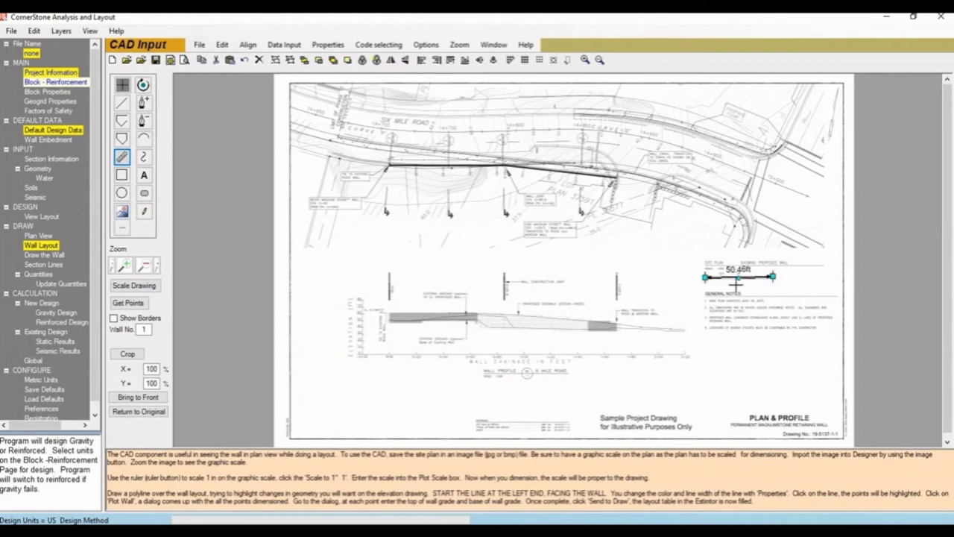
Draw a polyline along the proposed MagnumStone wall from its start through the wall joint at 0+85.9 to its end at 1+69.5.
left_click(129, 270)
left_click(129, 270)
left_click(129, 270)
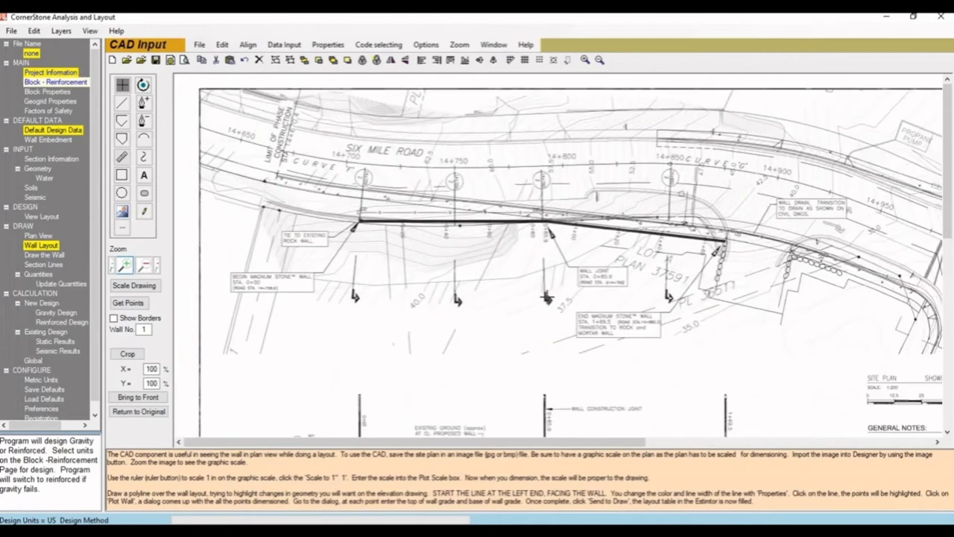
left_click(129, 270)
left_click_drag(598, 293, 453, 205)
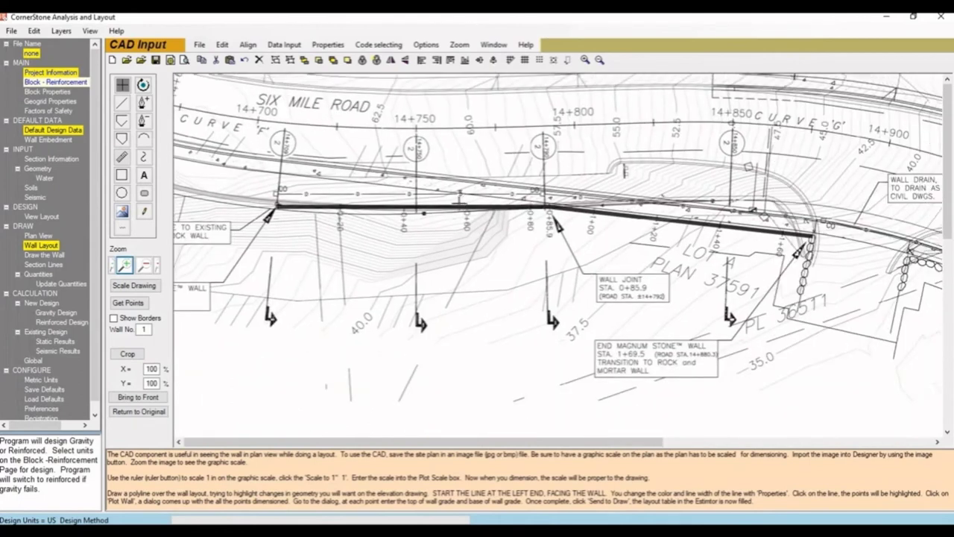
left_click(123, 121)
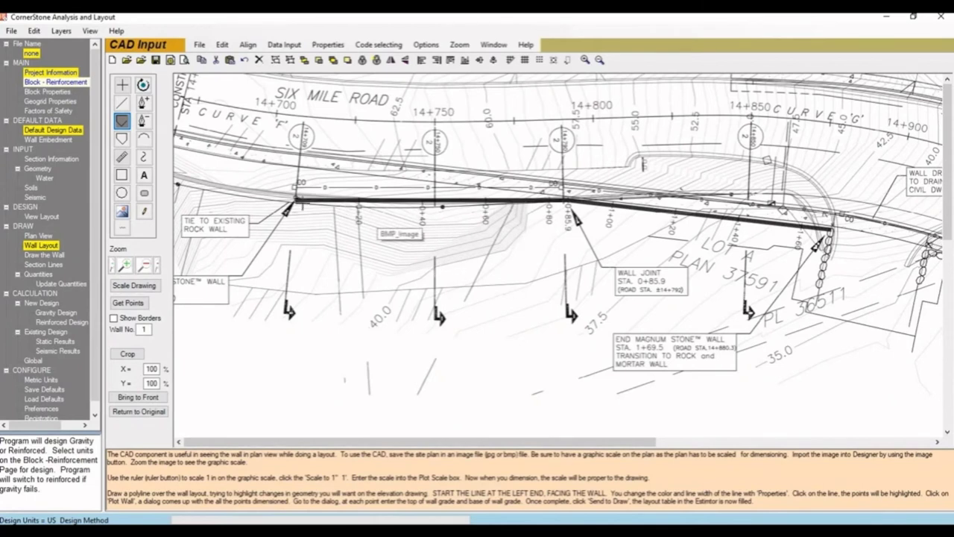
left_click(296, 200)
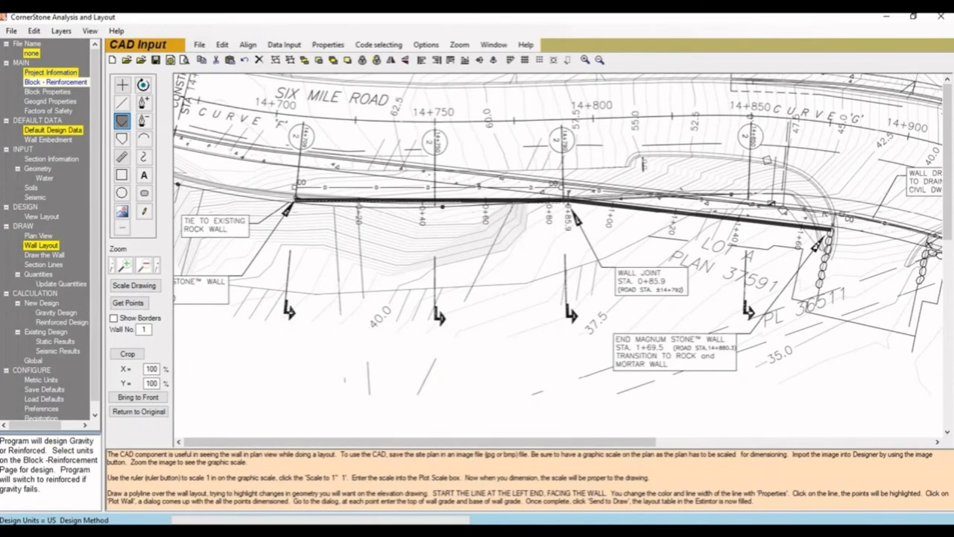
left_click(567, 200)
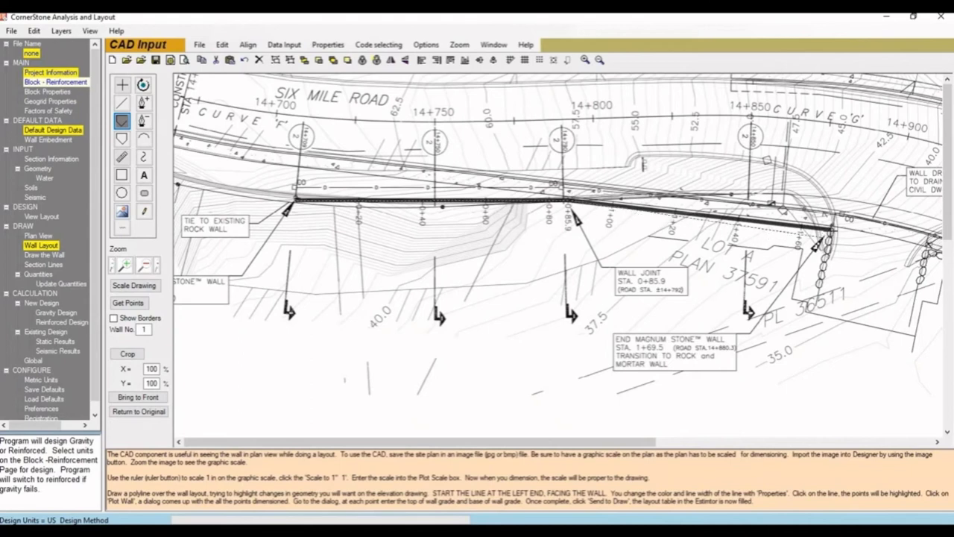
left_click(829, 230)
right_click(561, 249)
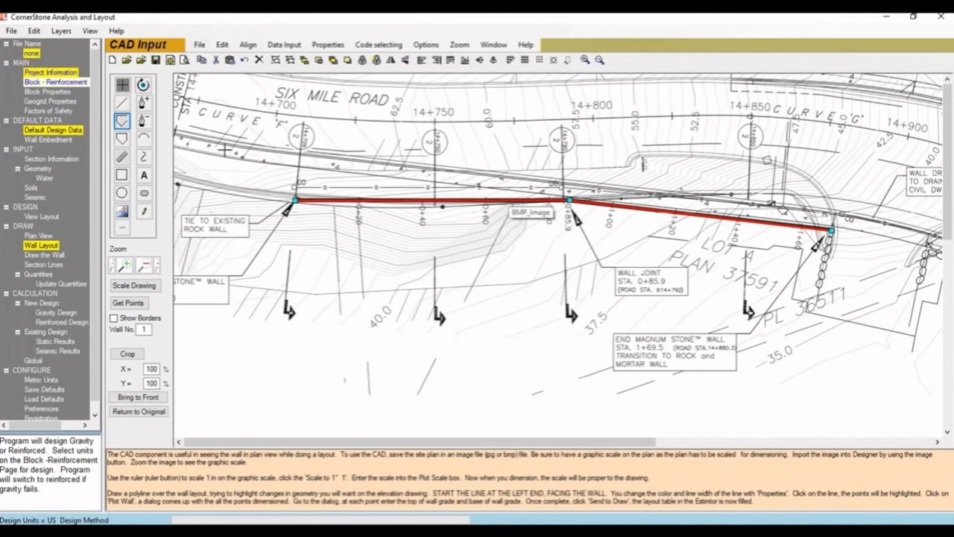
Add two intermediate points to the wall polyline ahead of the 0+85.9 joint and load all its points into the data input form.
left_click(143, 103)
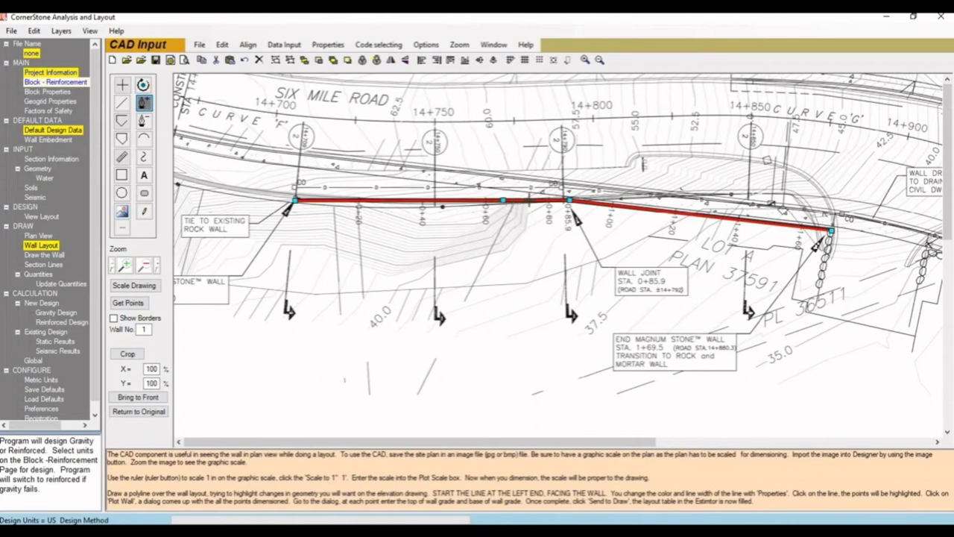
left_click(529, 200)
left_click(128, 302)
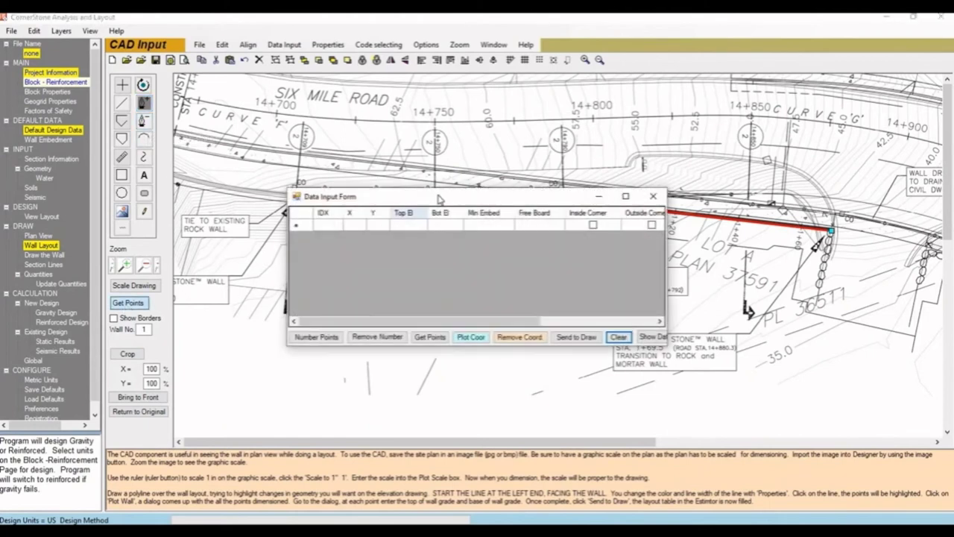
left_click_drag(440, 199, 400, 267)
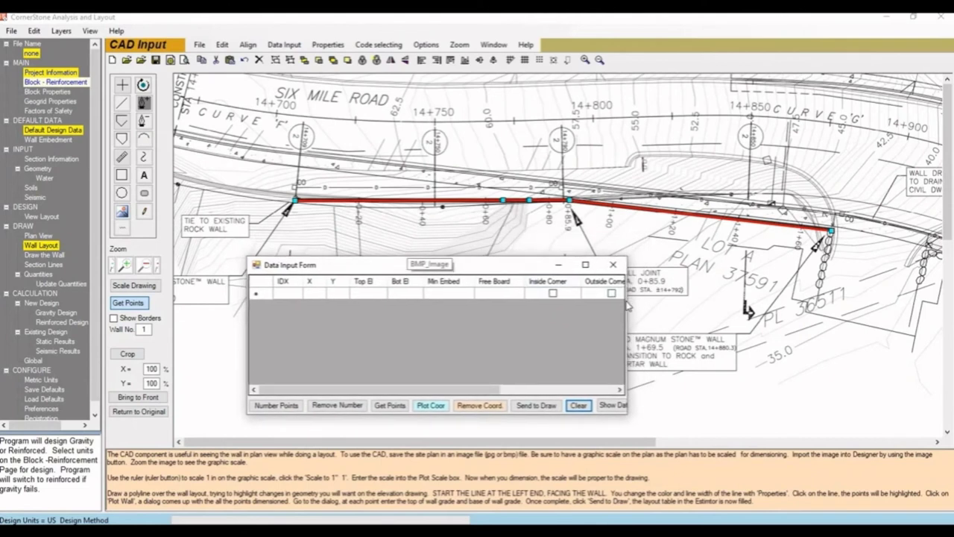
left_click_drag(840, 305, 851, 312)
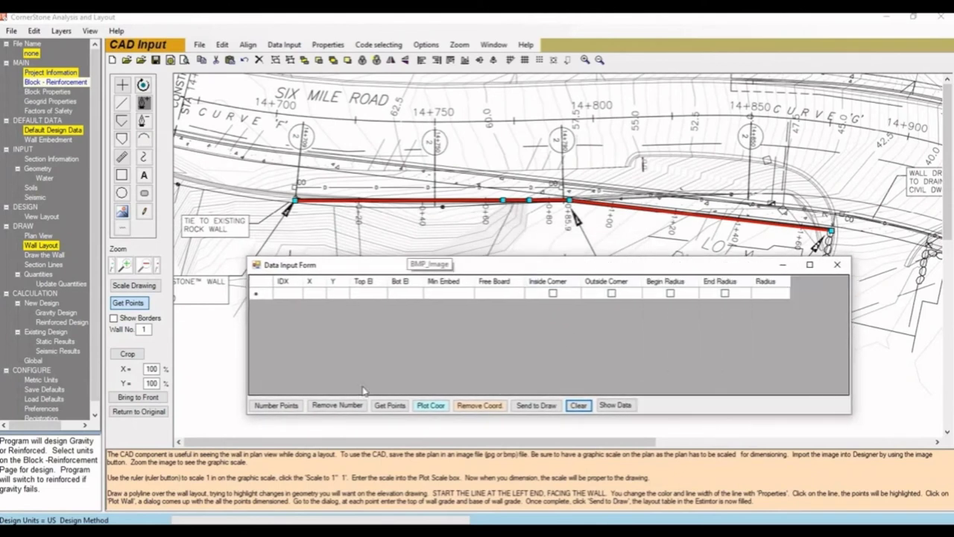
left_click(390, 406)
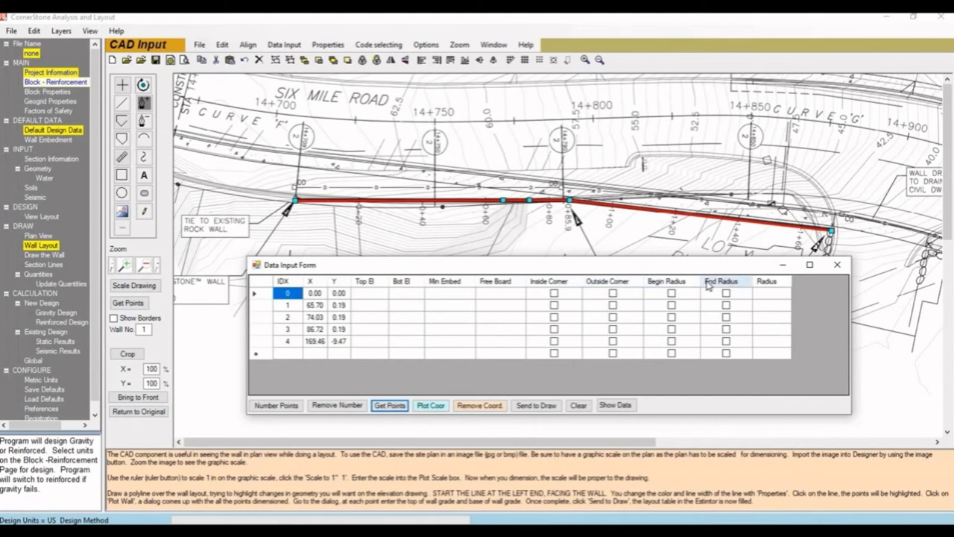
Enter top/bottom elevations for points 0 to 4: 60/49.5, 58.5/51, 57.5/40.5, 50/39.5 and 39/36.5.
left_click(367, 295)
type("60")
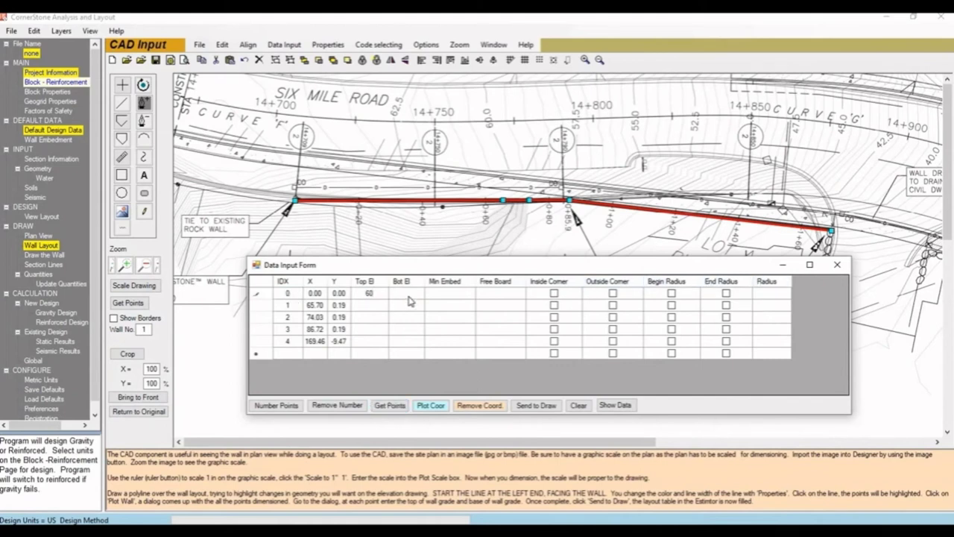
key("Tab")
type("45")
left_click(369, 306)
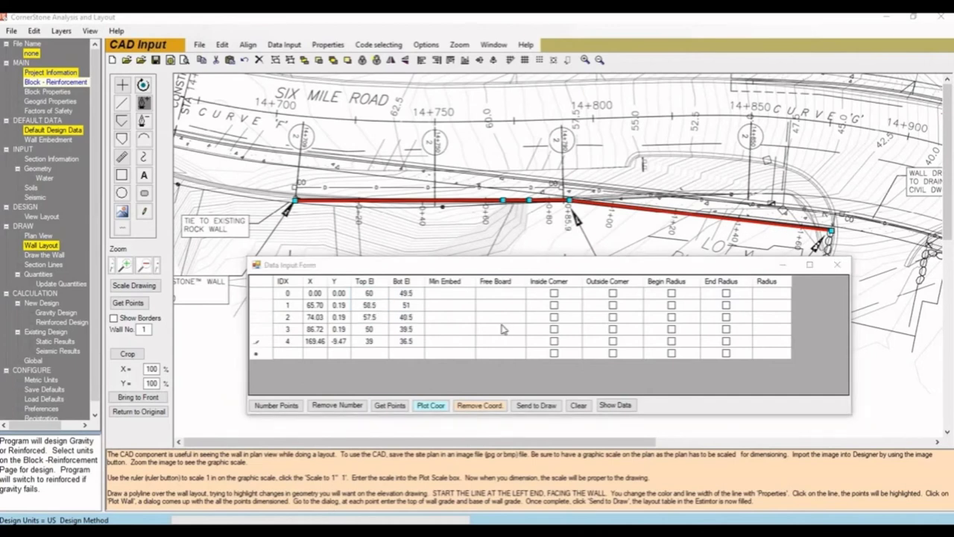
Number the wall points, plot their coordinate labels on the plan, and send the point data to Draw.
left_click(277, 405)
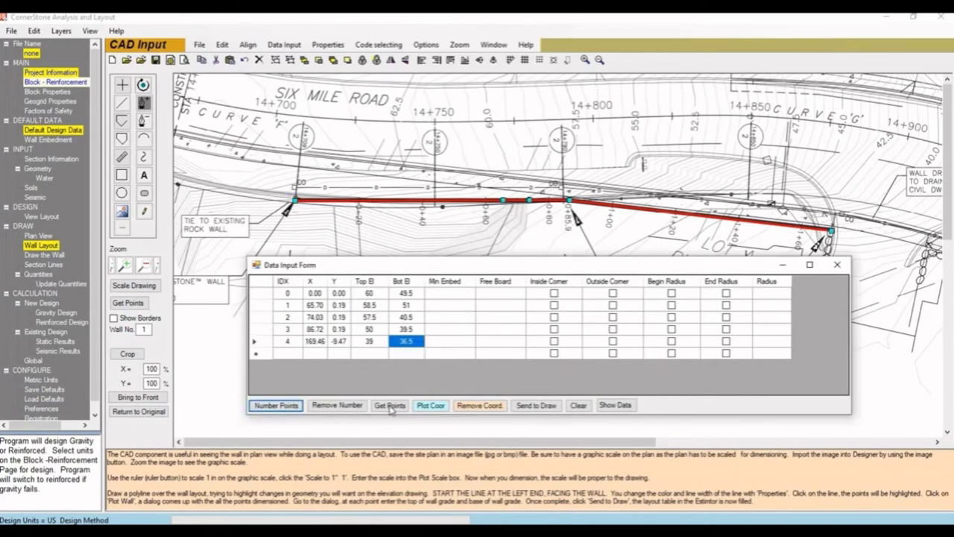
left_click(426, 406)
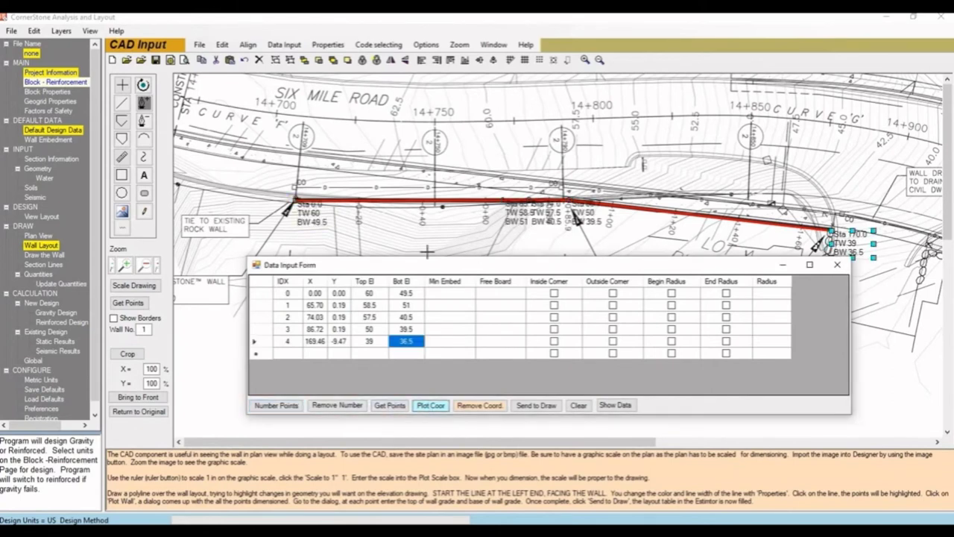
left_click(530, 406)
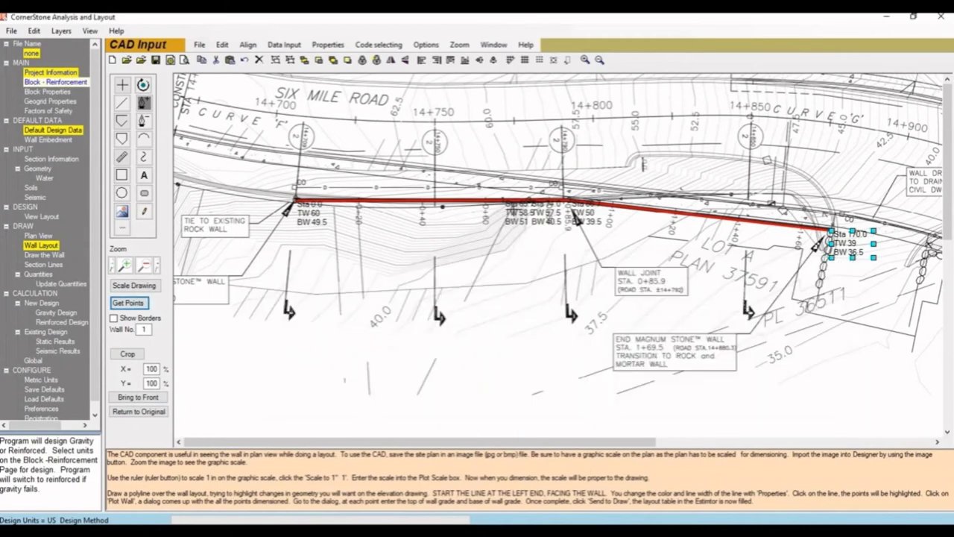
Review the wall layout's outline data, checking the wall elevations at each point from the first station to the last.
left_click(49, 247)
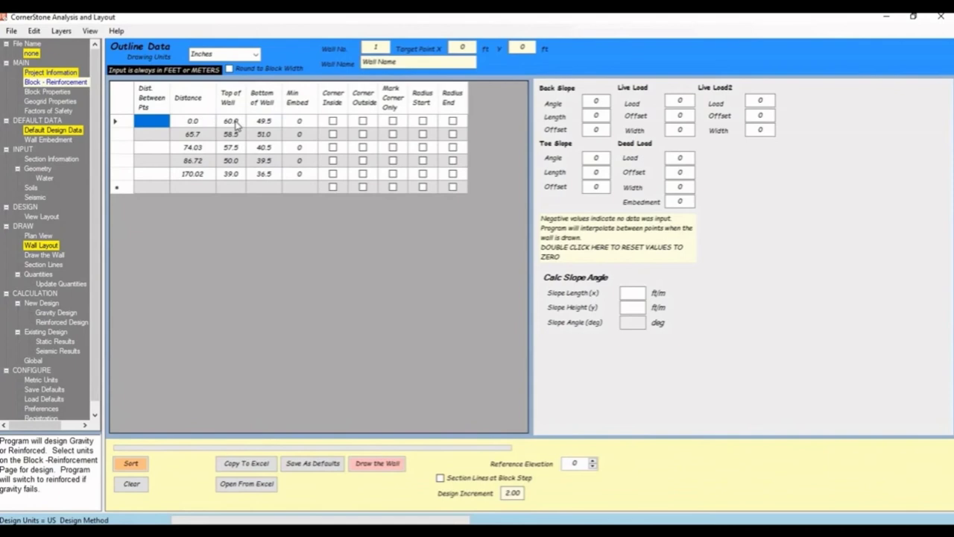
key("Tab")
key("Tab")
key("Tab")
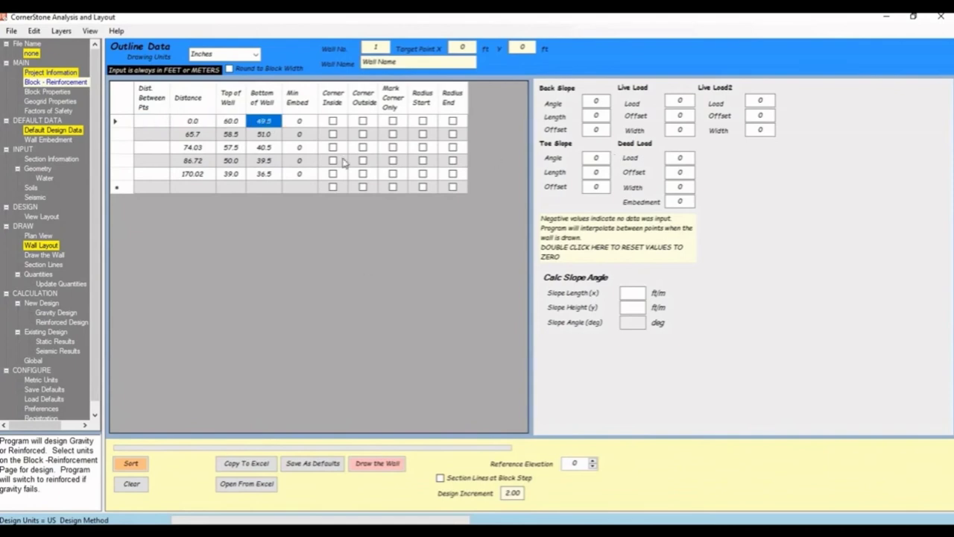
key("Down")
key("Down")
key("Down")
key("Down")
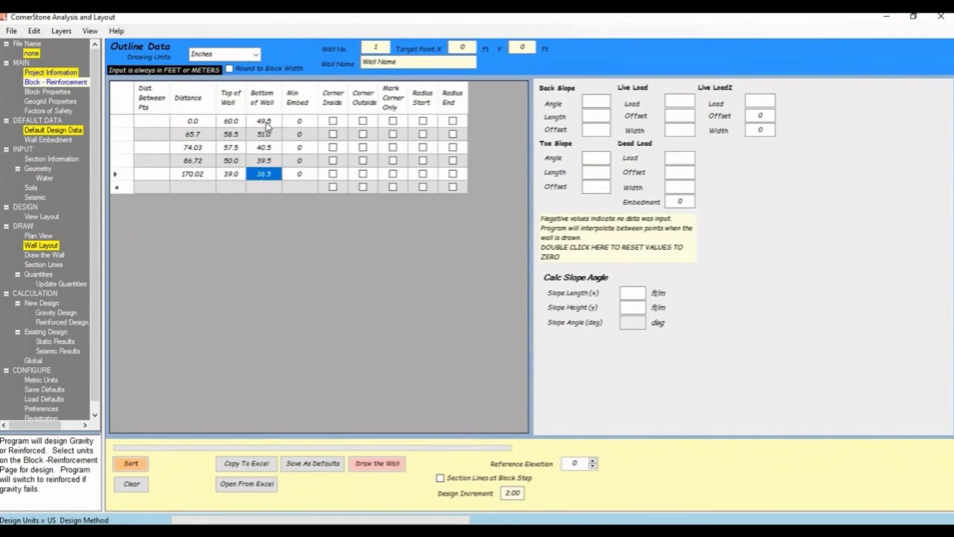
key("Up")
key("Up")
key("Up")
key("Up")
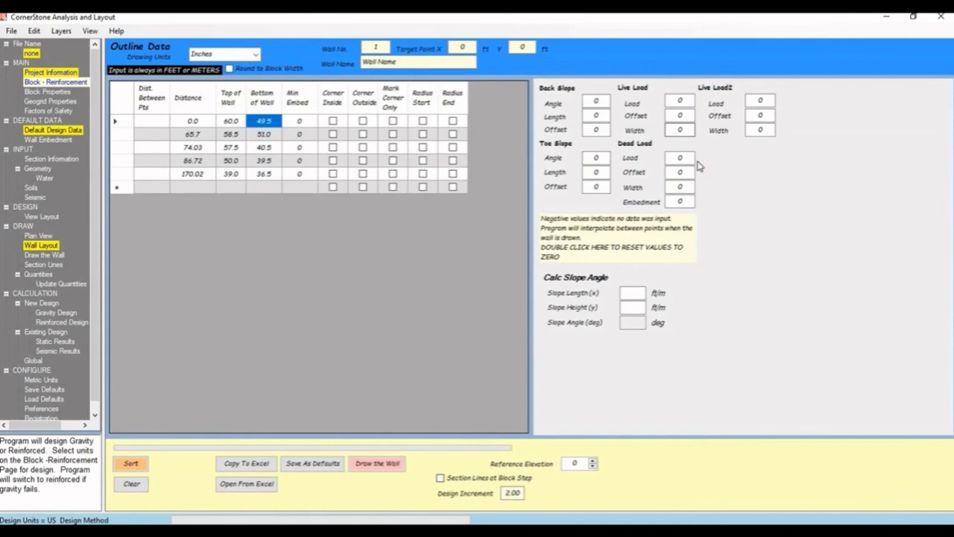
Measure the toe slope's length on the plan view with the ruler, starting from the wall's first point.
left_click(39, 235)
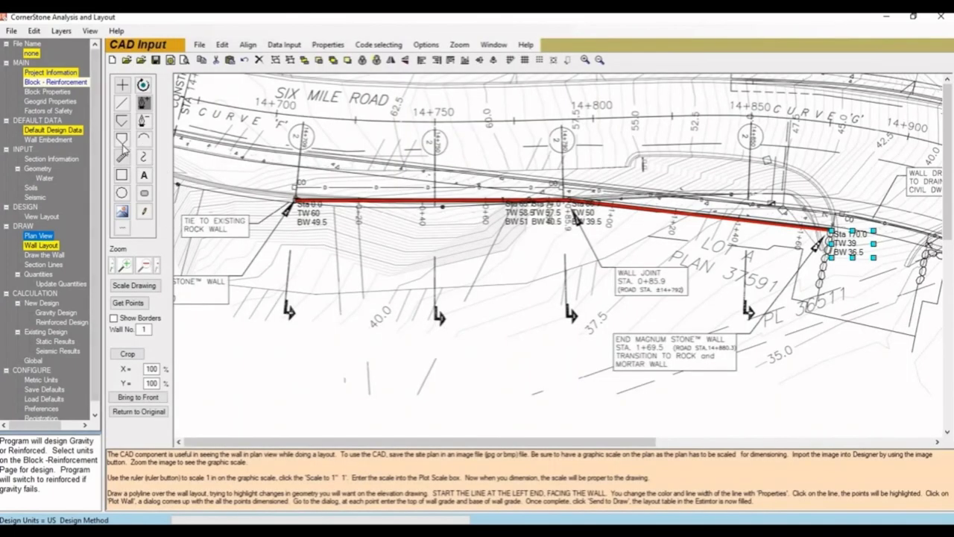
left_click(123, 157)
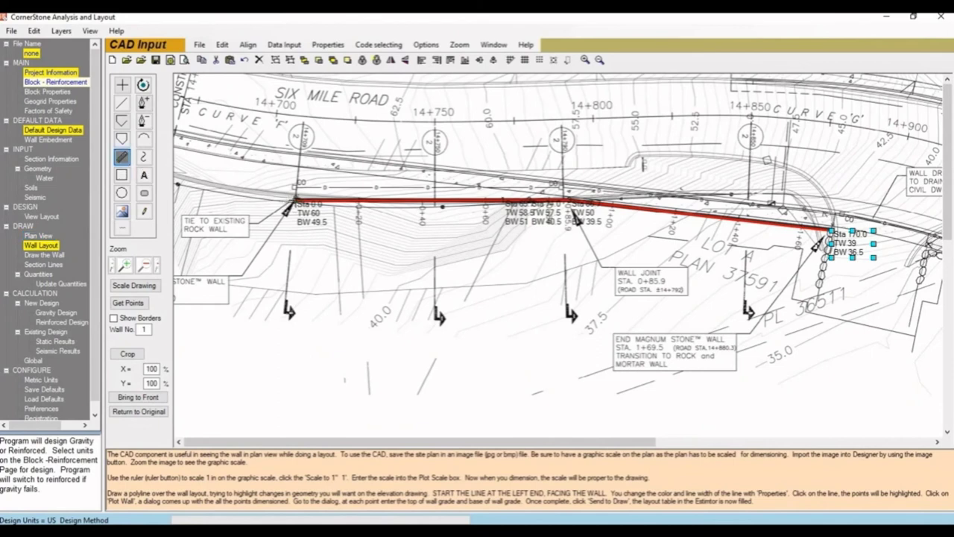
left_click_drag(296, 200, 299, 245)
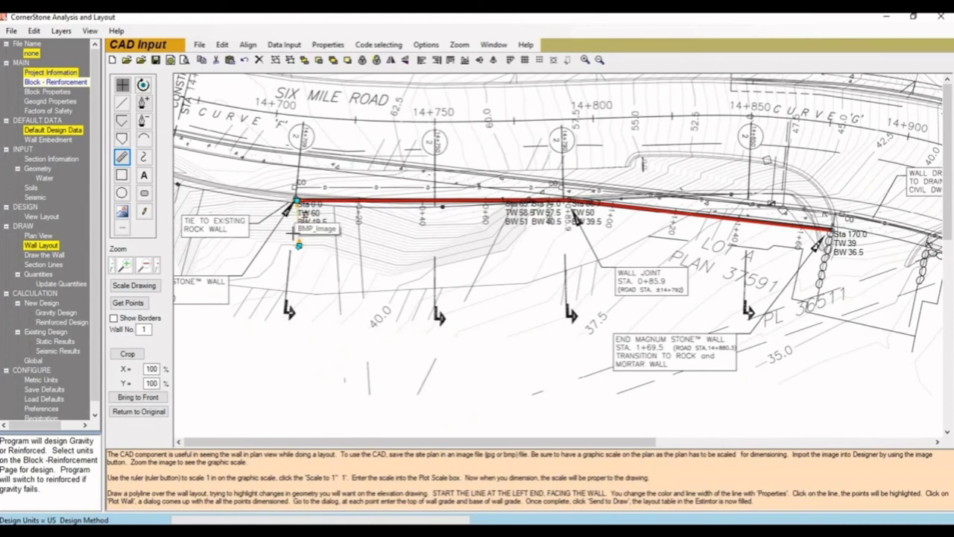
Calculate the slope angle for a length of 14 and height of 7, and set the first point's toe slope angle to 27 and length to 14.
left_click(46, 245)
left_click(463, 294)
type("14")
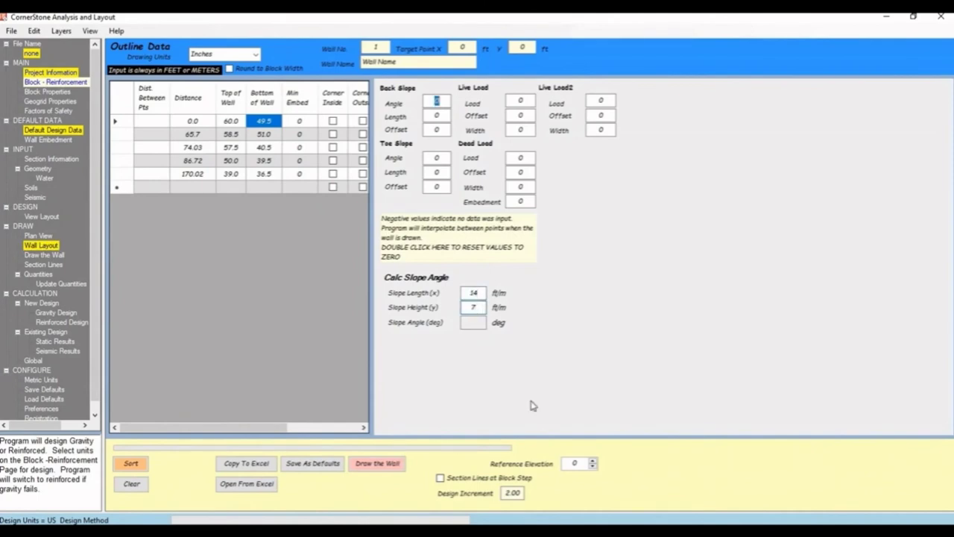
key("Tab")
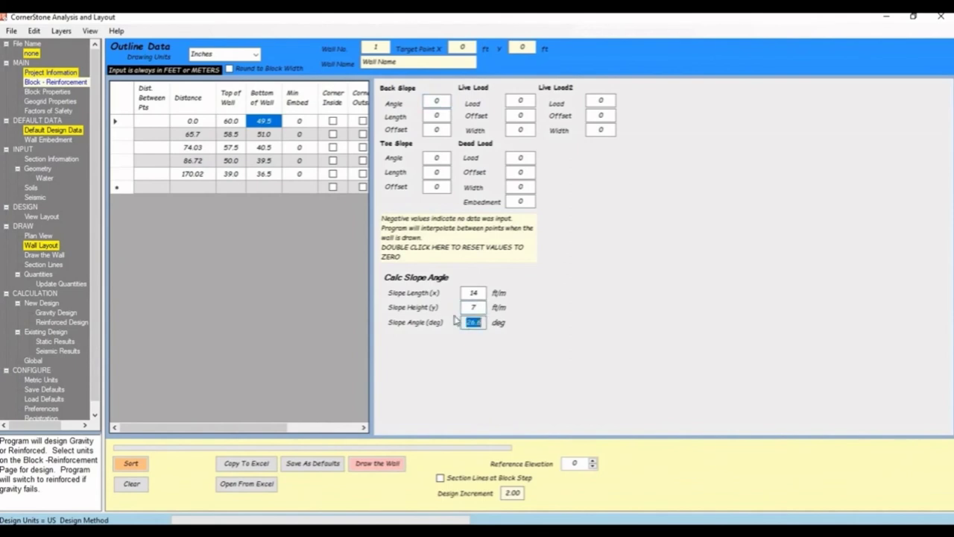
double_click(437, 157)
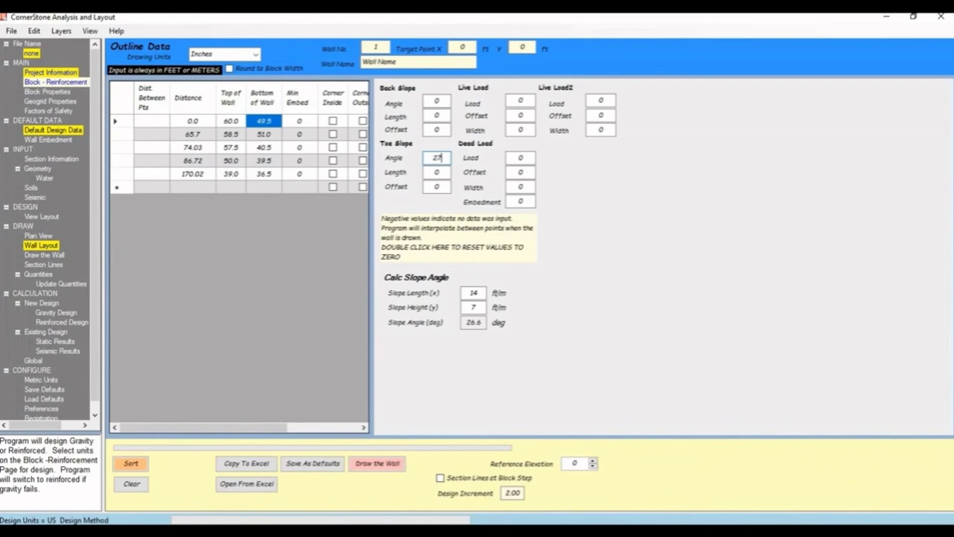
type("14")
left_click(443, 187)
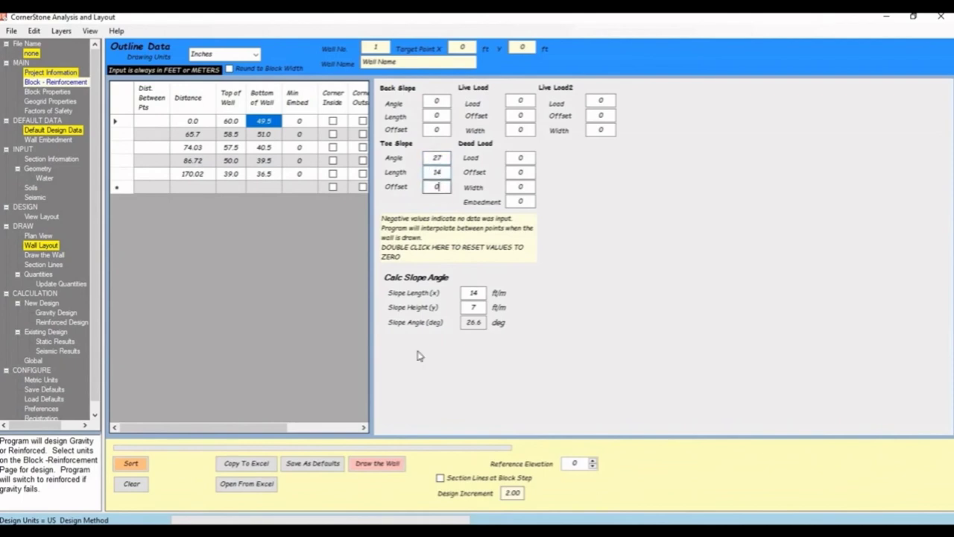
Measure the back slope's length on the plan view between the wall's first point and the road edge behind it.
left_click(45, 237)
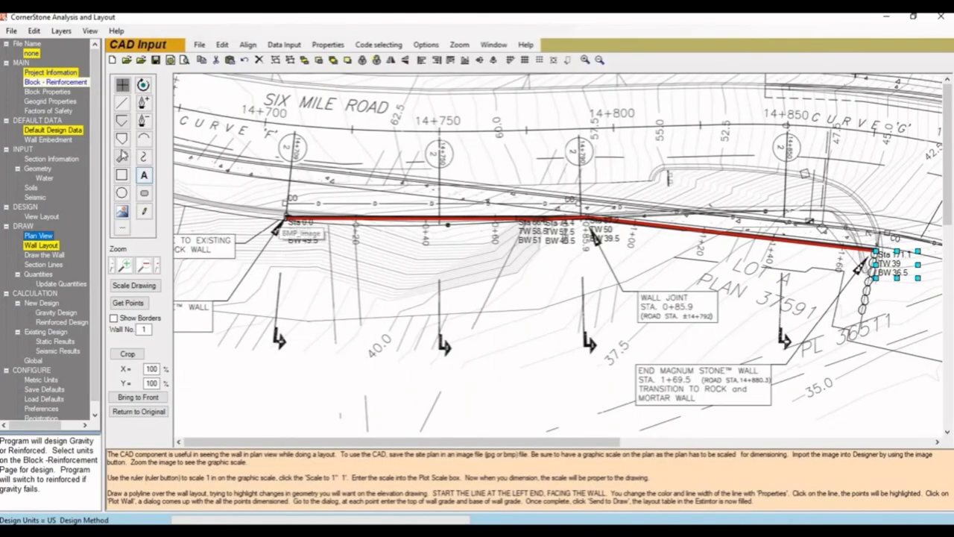
left_click(122, 156)
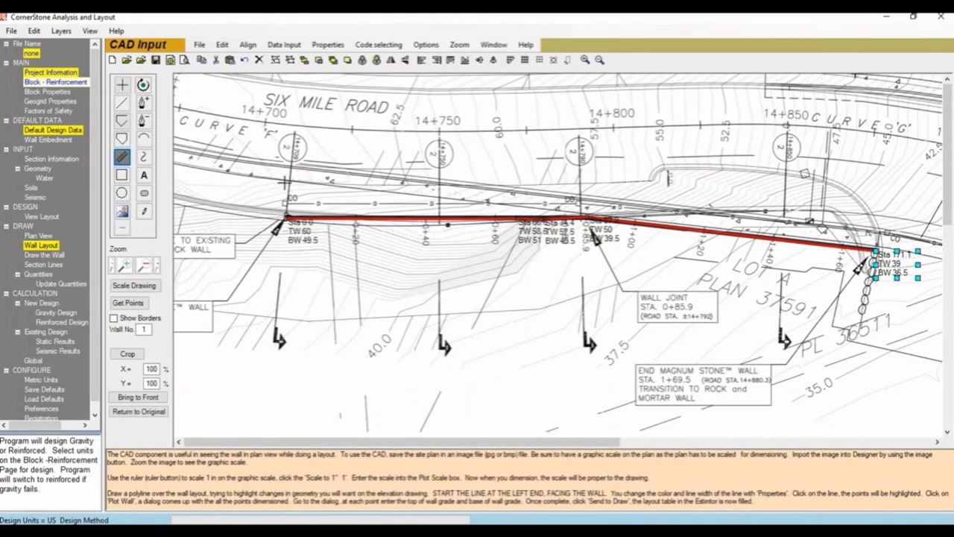
left_click(285, 216)
left_click_drag(285, 217, 285, 219)
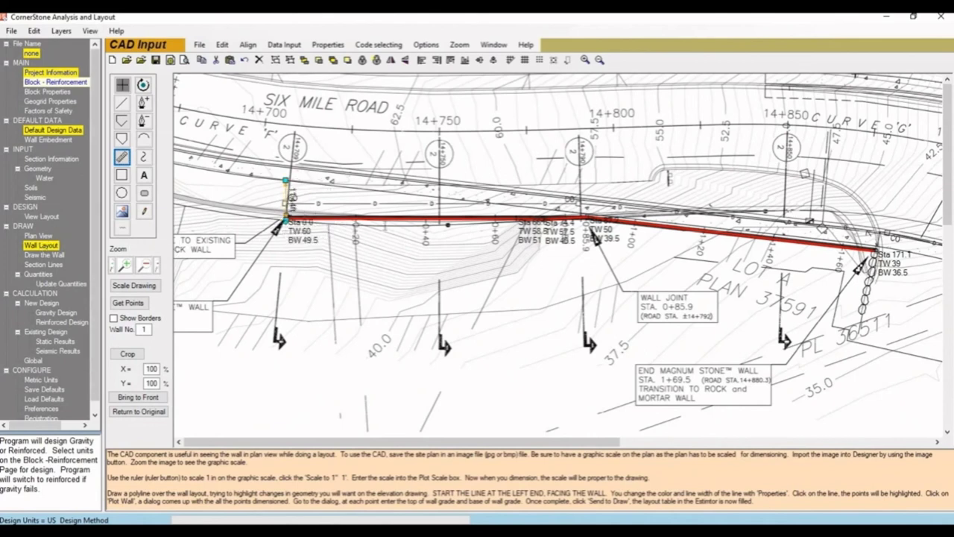
Calculate the slope angle for a length of 11 and height of 4, and set the first point's back slope angle to 20 and length to 11.
left_click(42, 246)
double_click(472, 292)
type("11")
key("Tab")
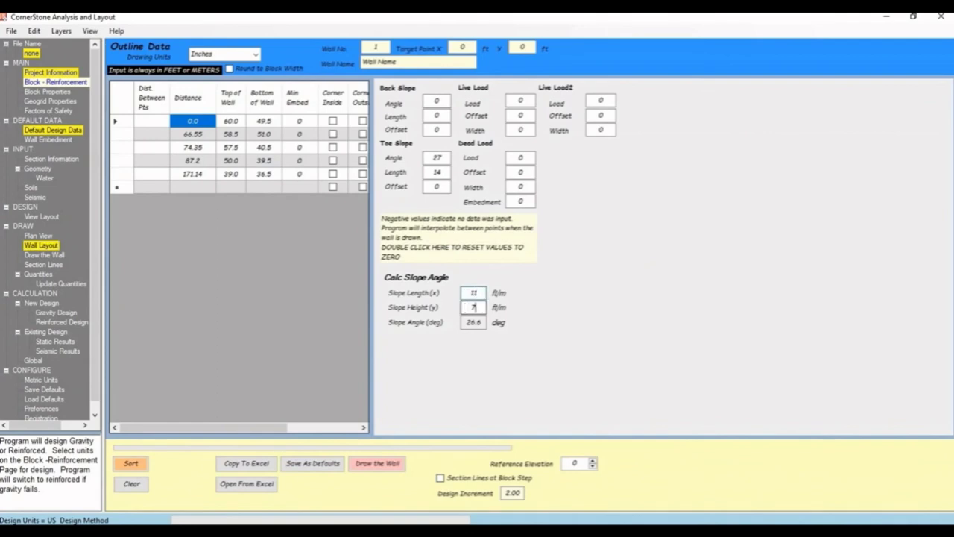
type("4")
key("Tab")
double_click(428, 101)
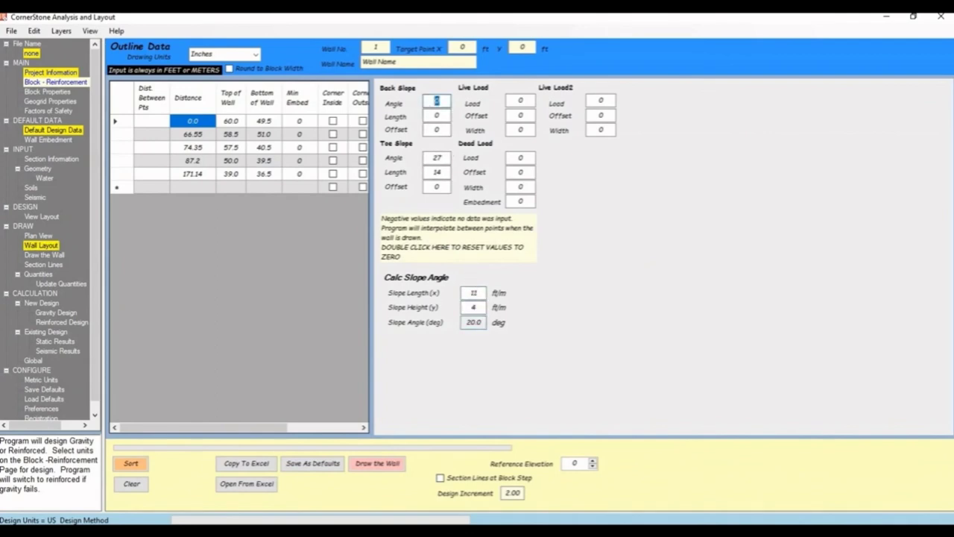
key("Tab")
type("11")
key("Tab")
Measure the width of Six Mile Road on the plan view, starting from the end of the back slope line.
left_click(87, 238)
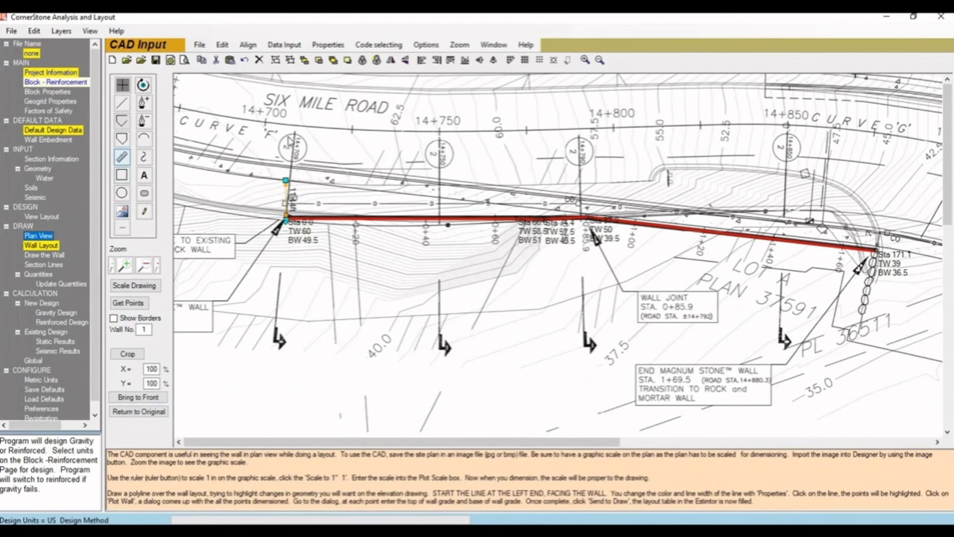
left_click(121, 157)
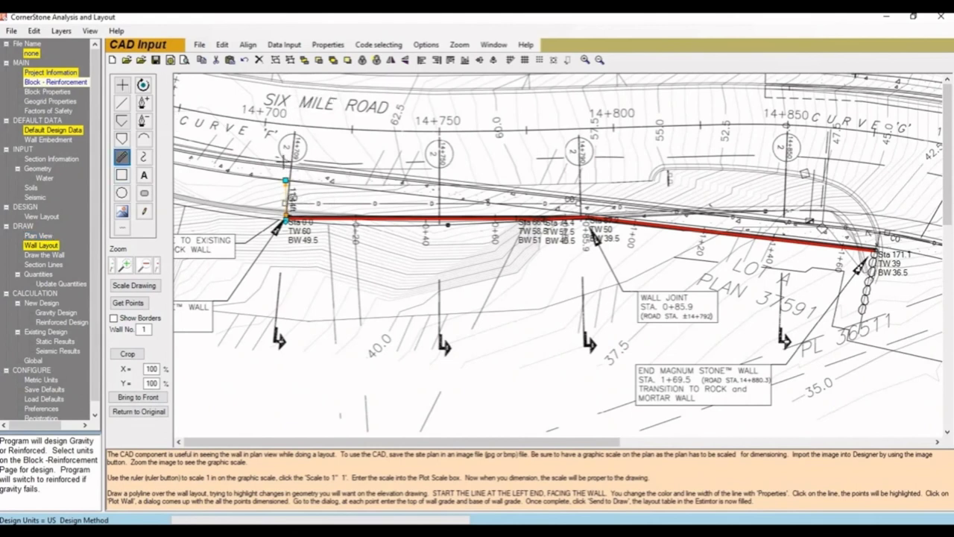
left_click_drag(285, 180, 285, 87)
left_click_drag(285, 159, 285, 180)
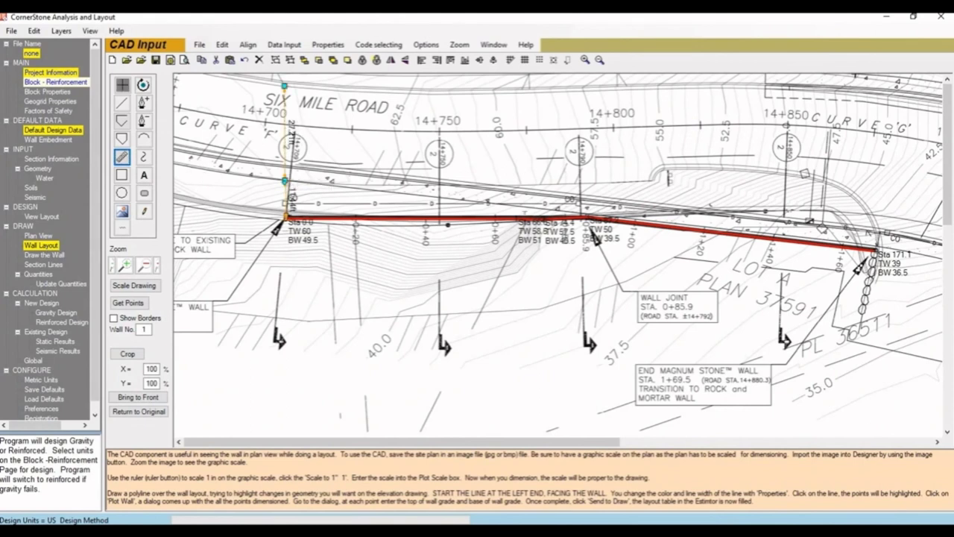
Set the first point's live load to 250 with an offset of 11 and a width of 27.
left_click(47, 251)
left_click(530, 102)
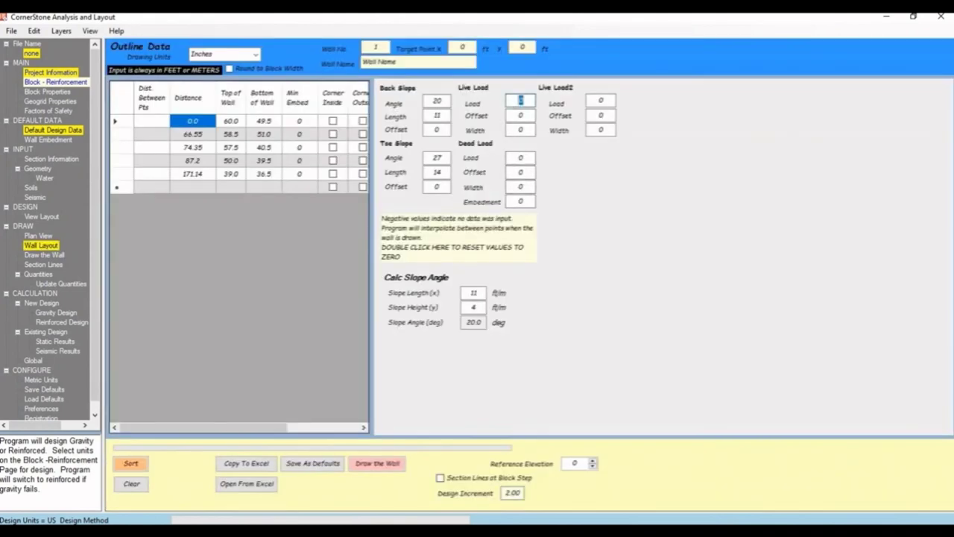
type("250")
left_click(513, 114)
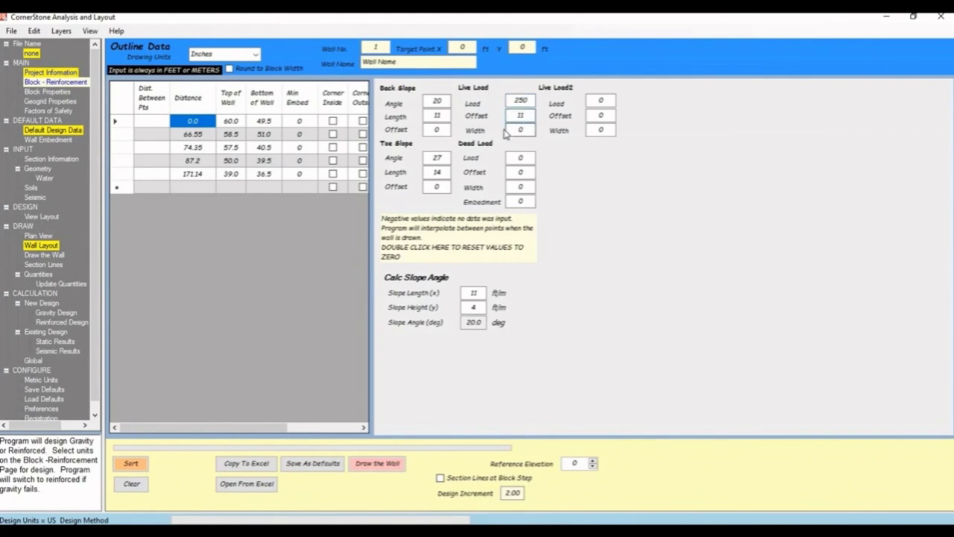
left_click(507, 131)
type("27")
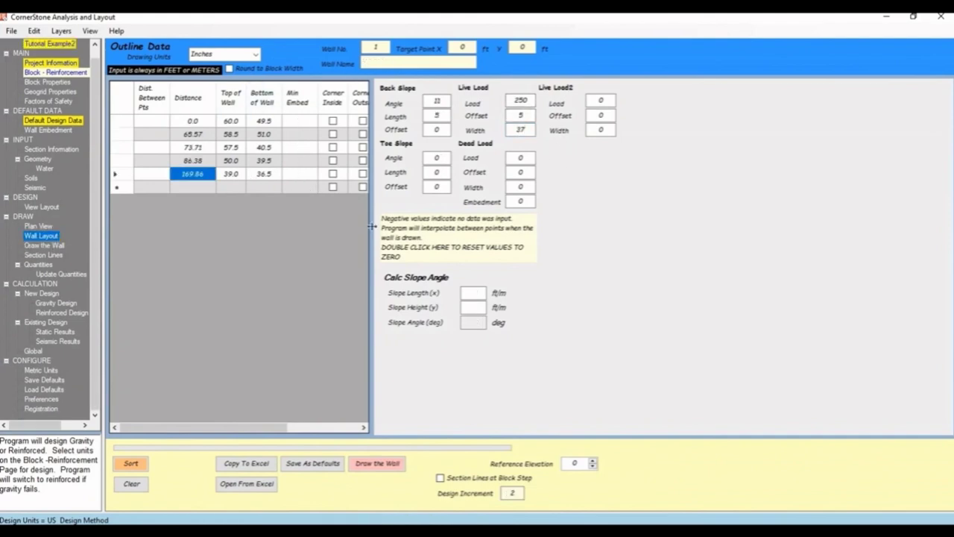
Review the slope and live load values of the remaining wall points in the Tutorial Example2 layout.
left_click_drag(373, 228, 493, 223)
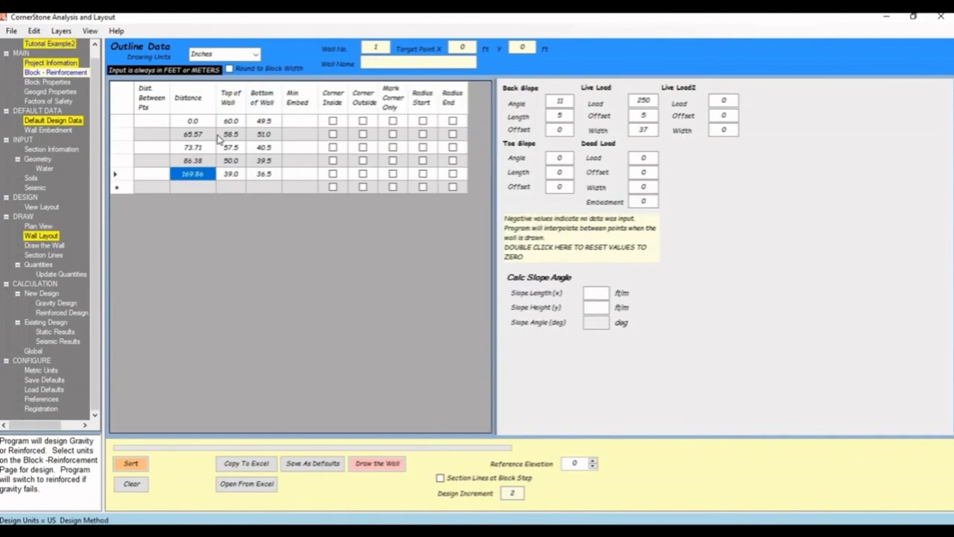
left_click(196, 134)
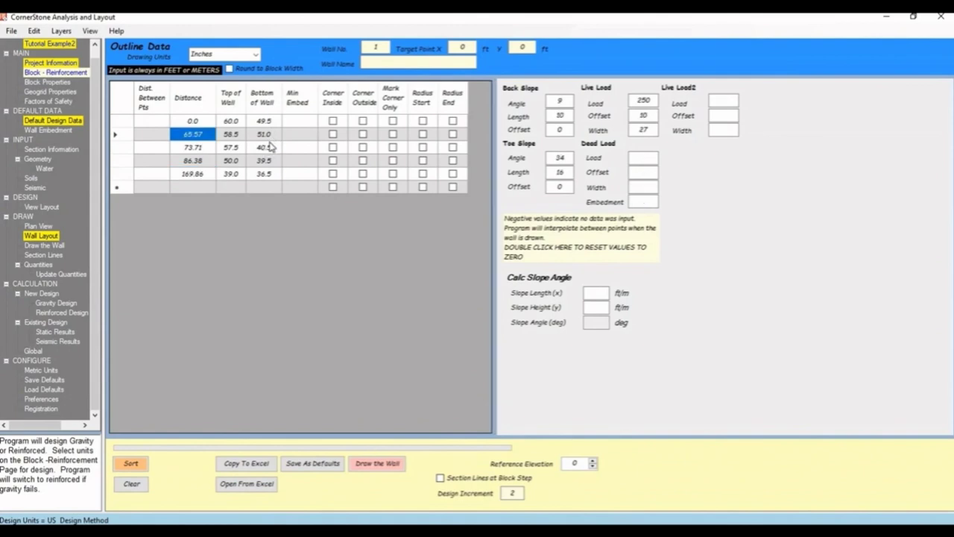
left_click(267, 137)
left_click(267, 150)
left_click(266, 163)
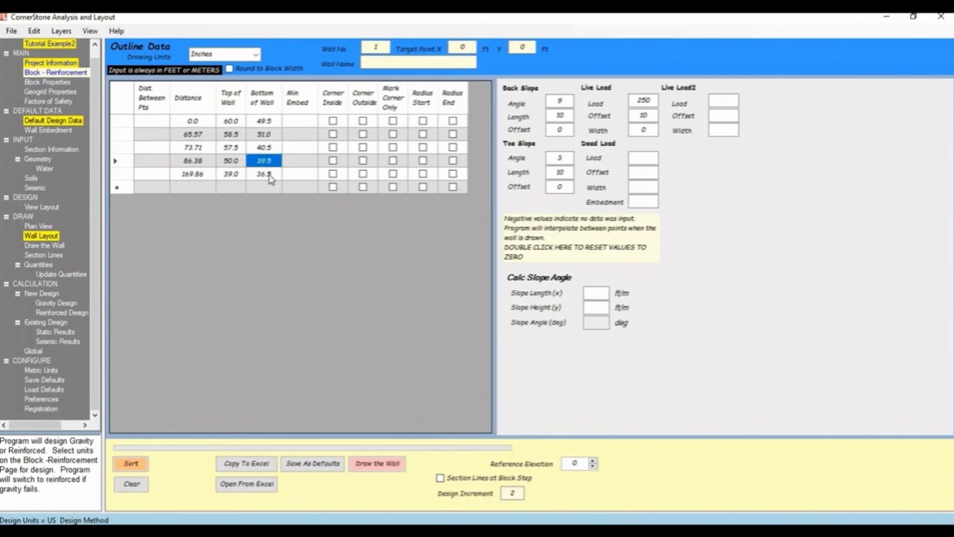
key("Down")
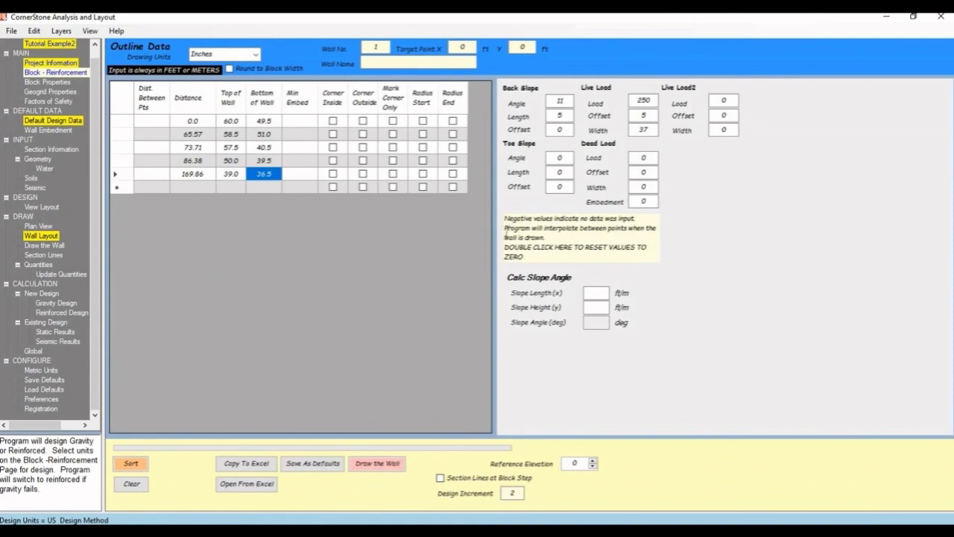
Draw the wall from the layout data, accepting the design check with the Reinforced Design method.
left_click(42, 246)
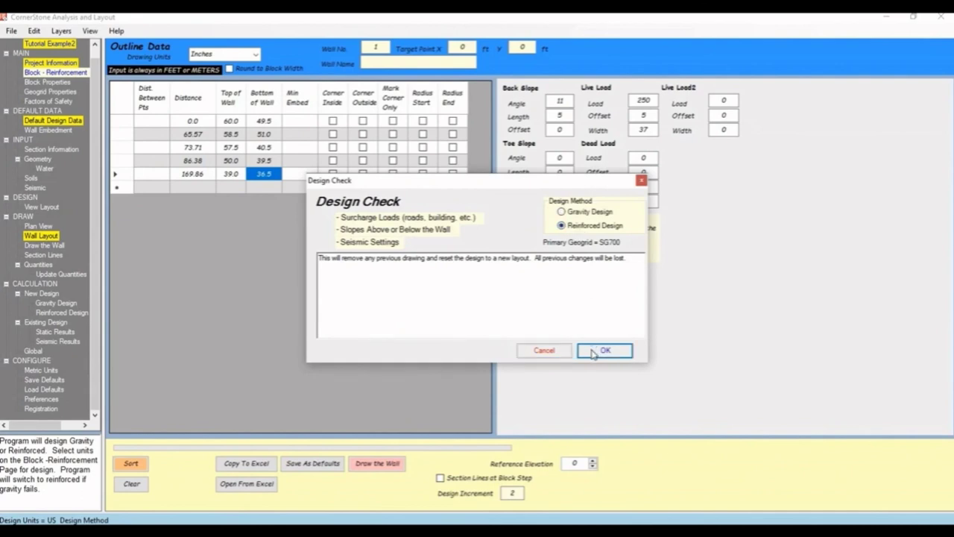
left_click(604, 351)
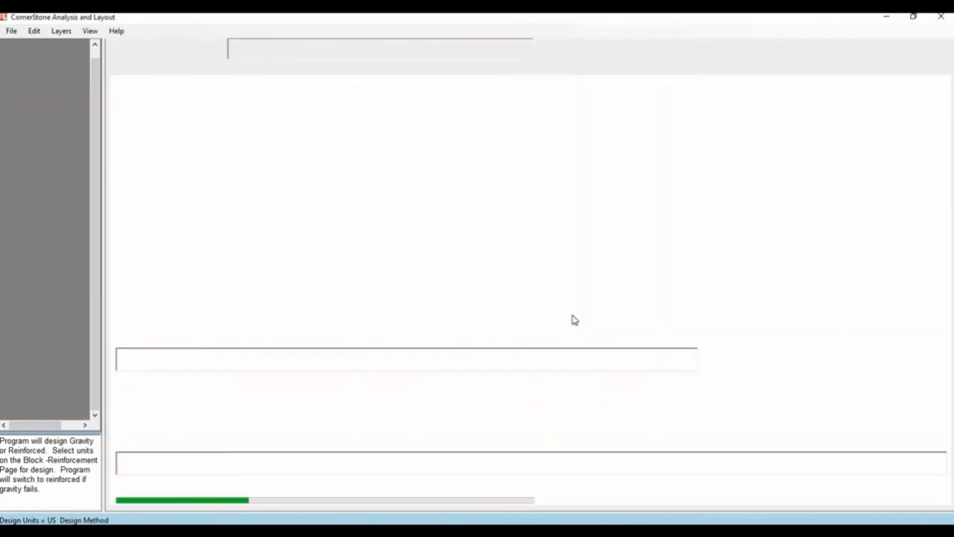